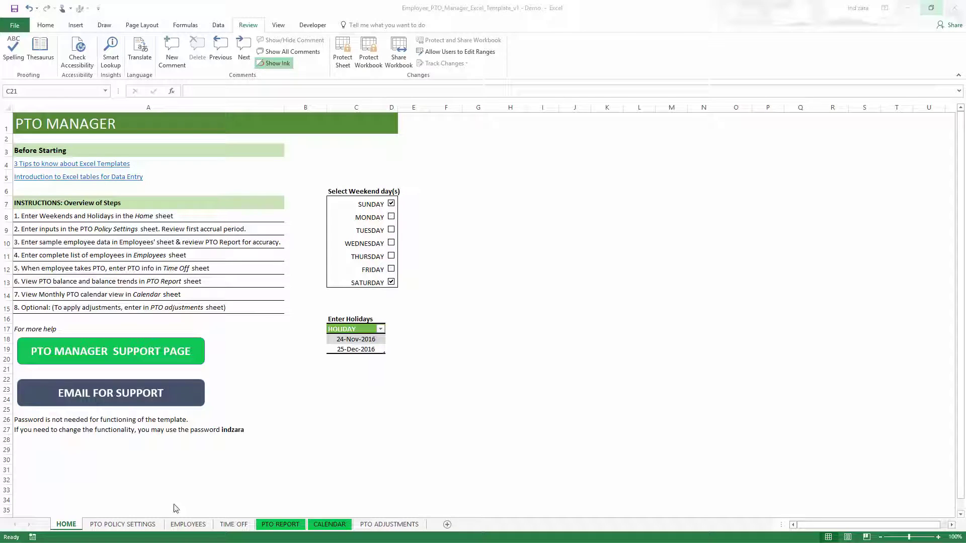
Step: Move from the PTO Policy Settings sheet on to the Employees sheet
click(155, 524)
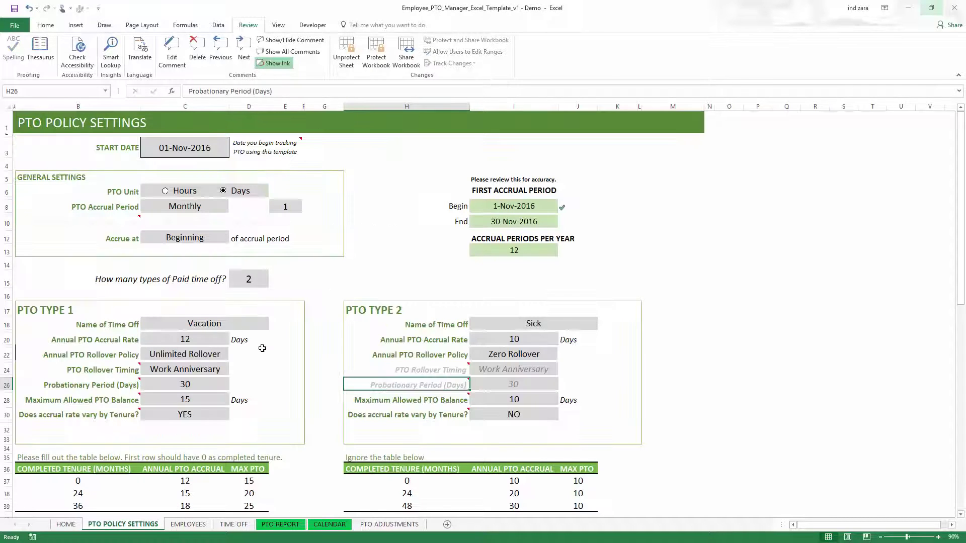
click(202, 524)
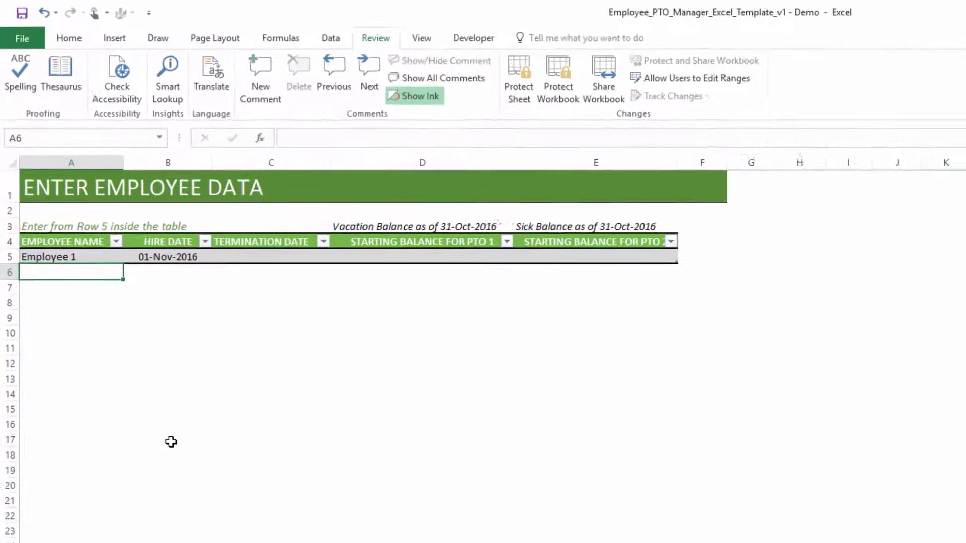
Step: Enter 'Employee 2' in A6 below Employee 1, then glance at PTO Policy Settings and return
click(87, 297)
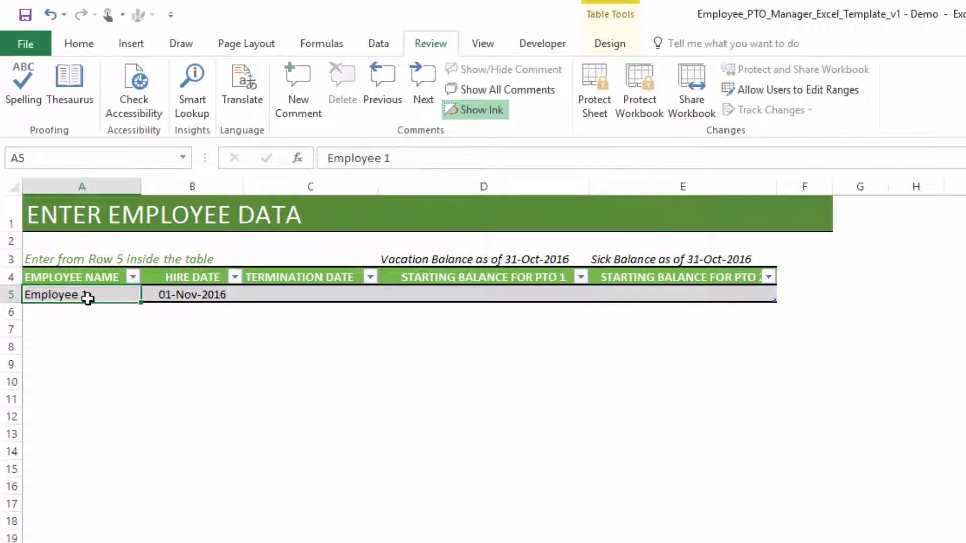
click(89, 317)
text(Employee 2)
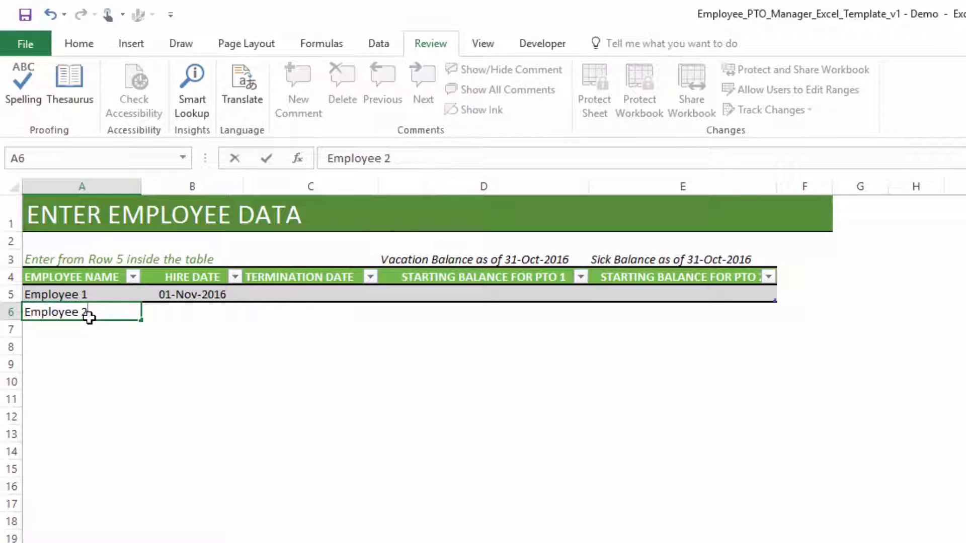
key(Return)
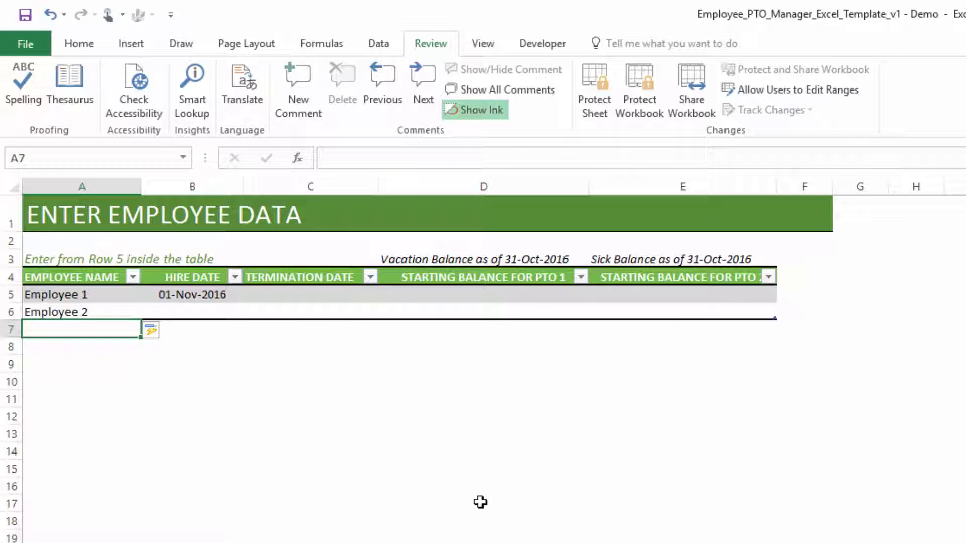
key(ctrl+Page_Up)
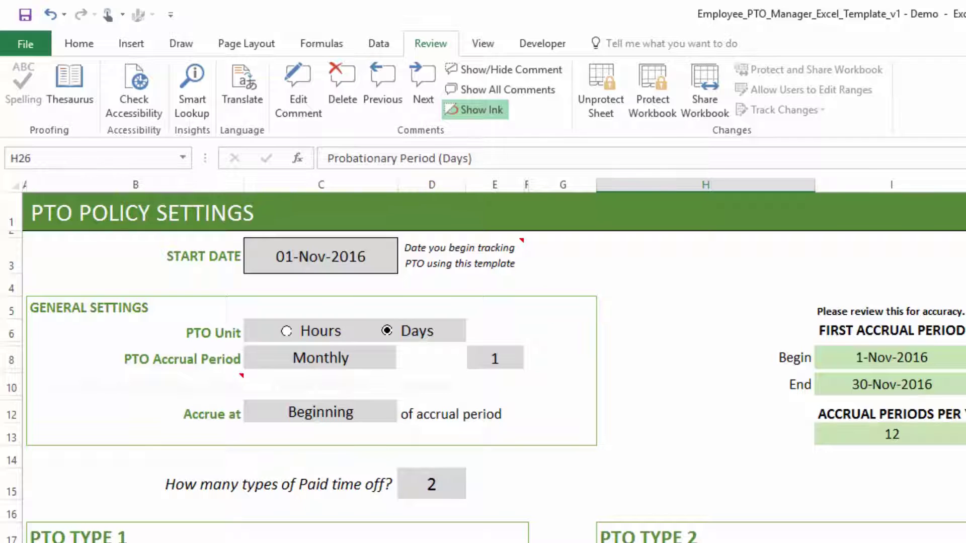
key(ctrl+Page_Down)
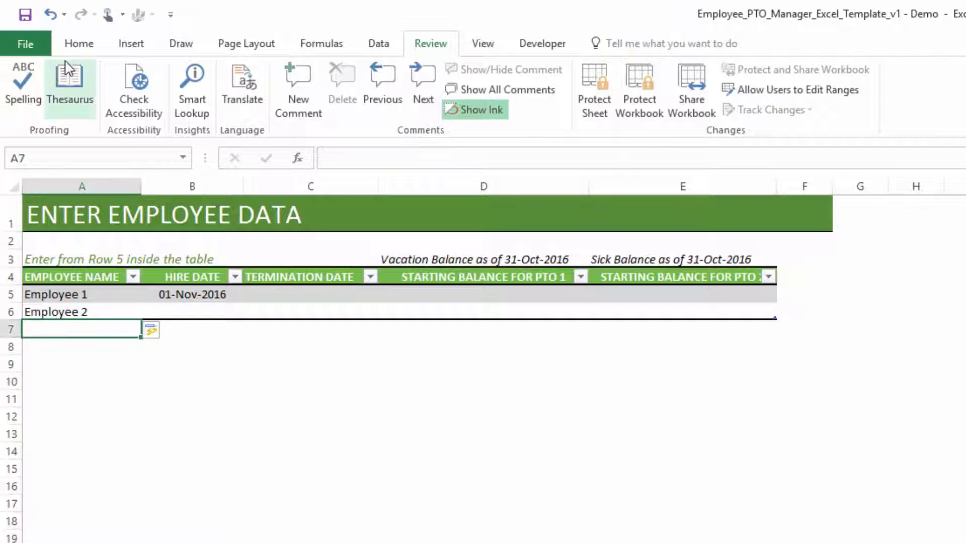
Step: Apply a values-only Paste Special from the Home ribbon
click(73, 44)
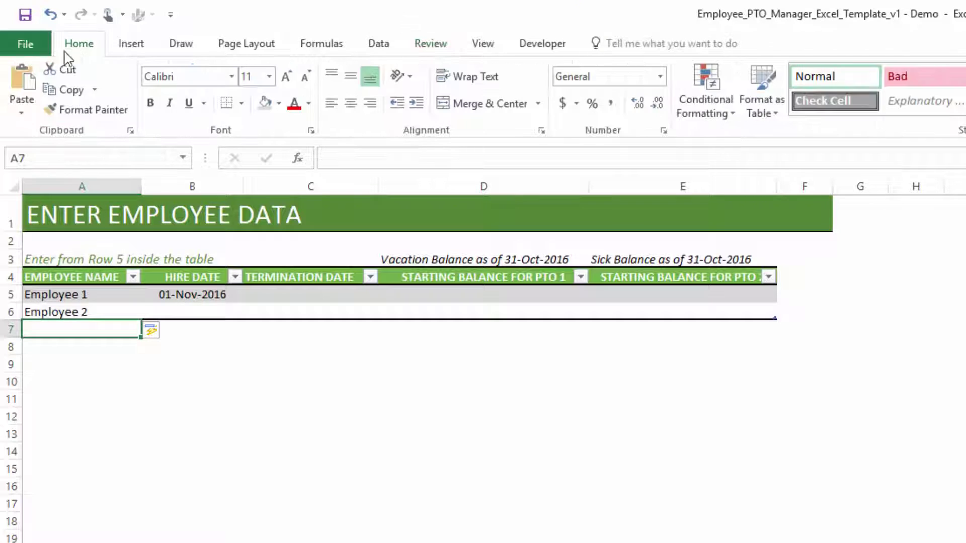
click(23, 112)
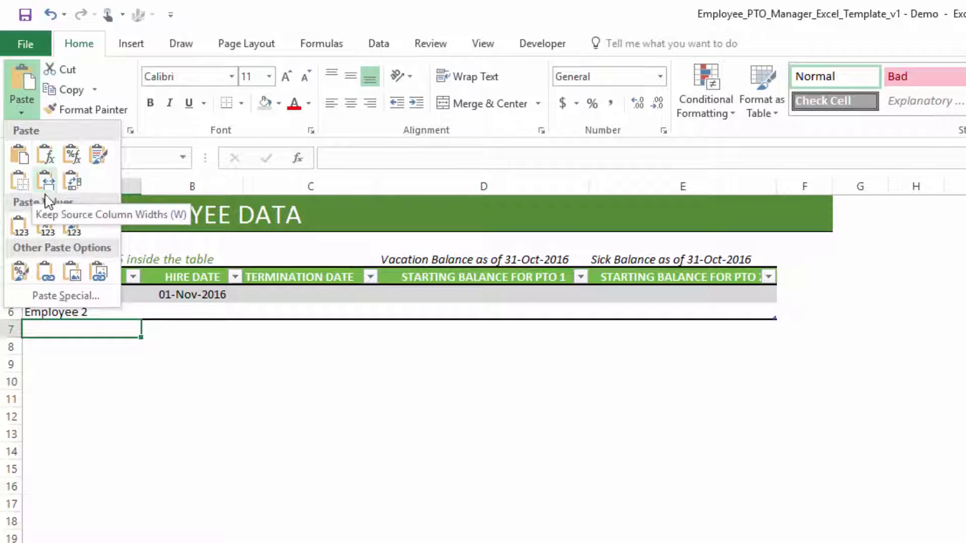
click(56, 300)
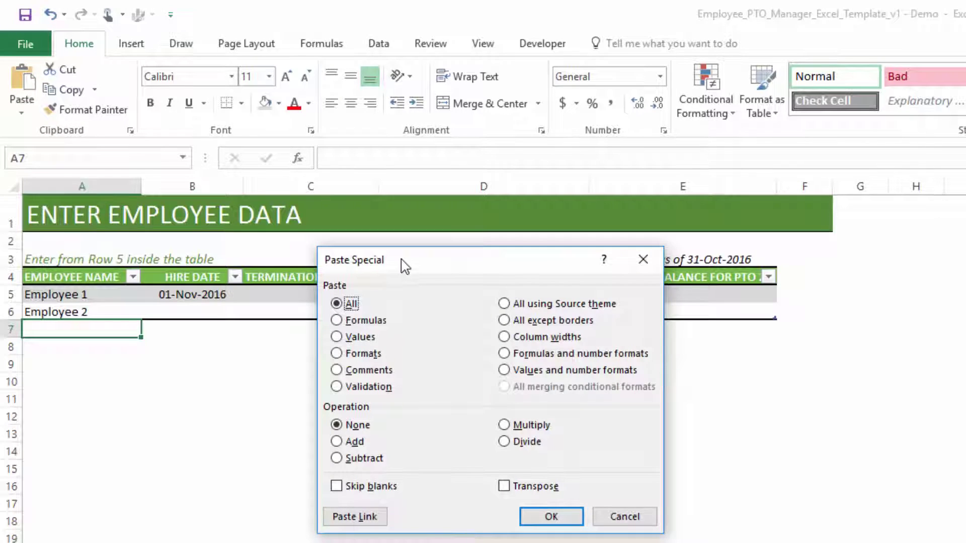
drag(400, 263, 452, 425)
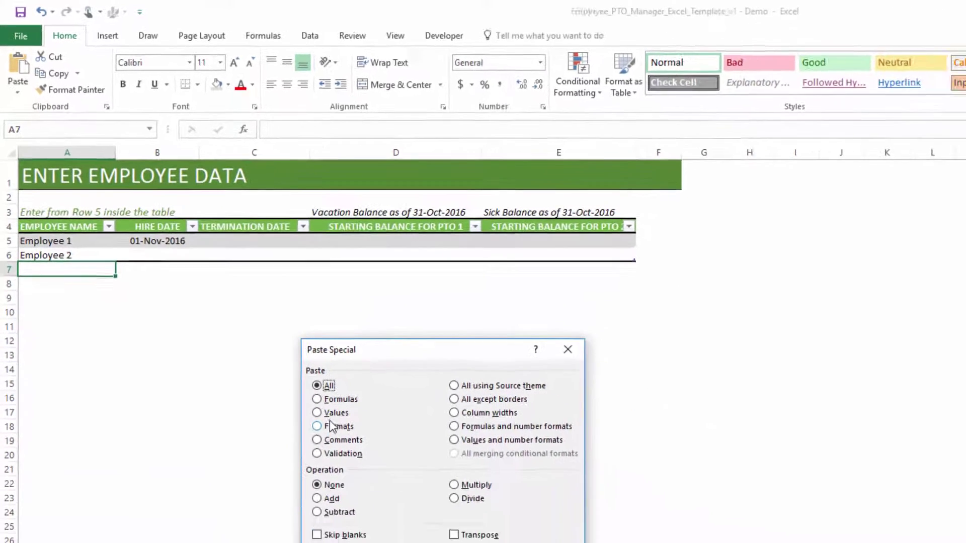
click(382, 470)
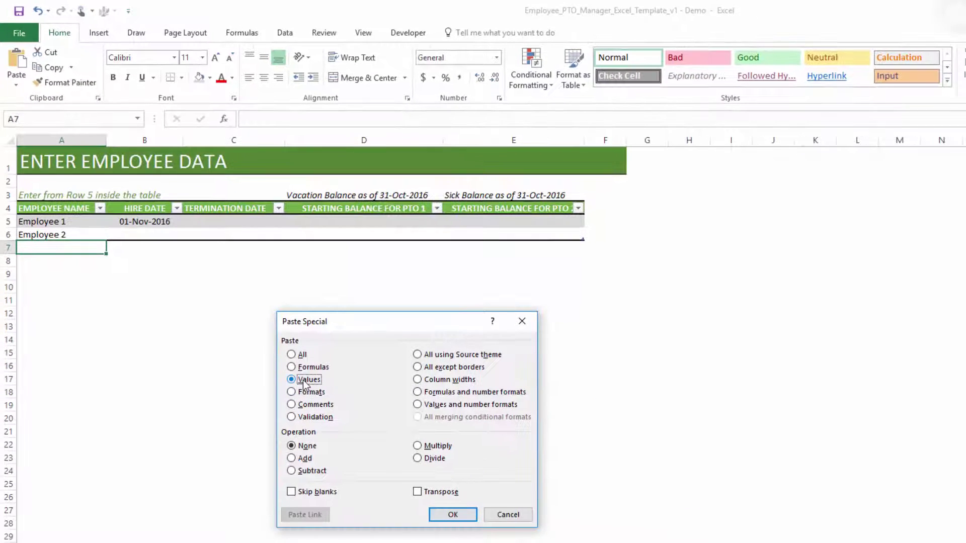
click(453, 514)
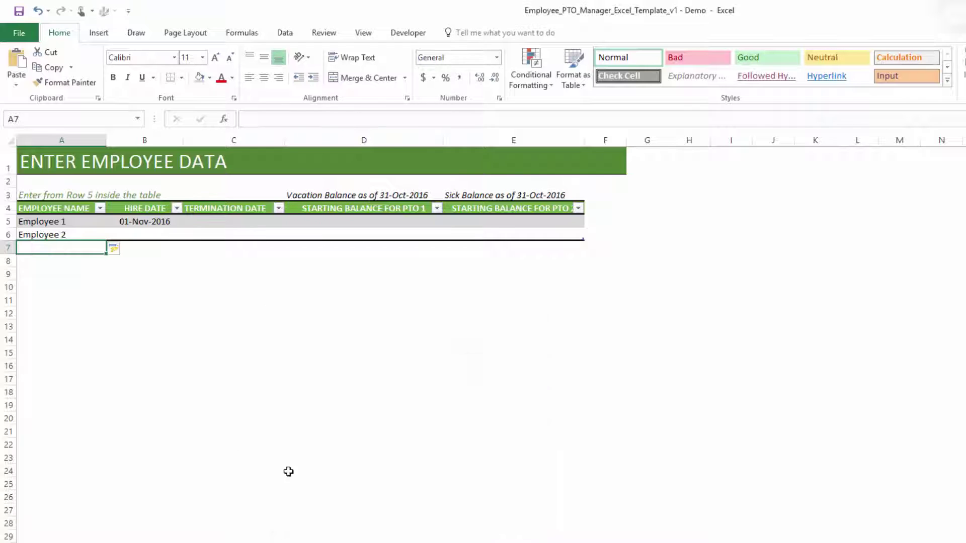
Step: Paste the sample employee data as values starting at A5, filling rows 5–14
click(69, 224)
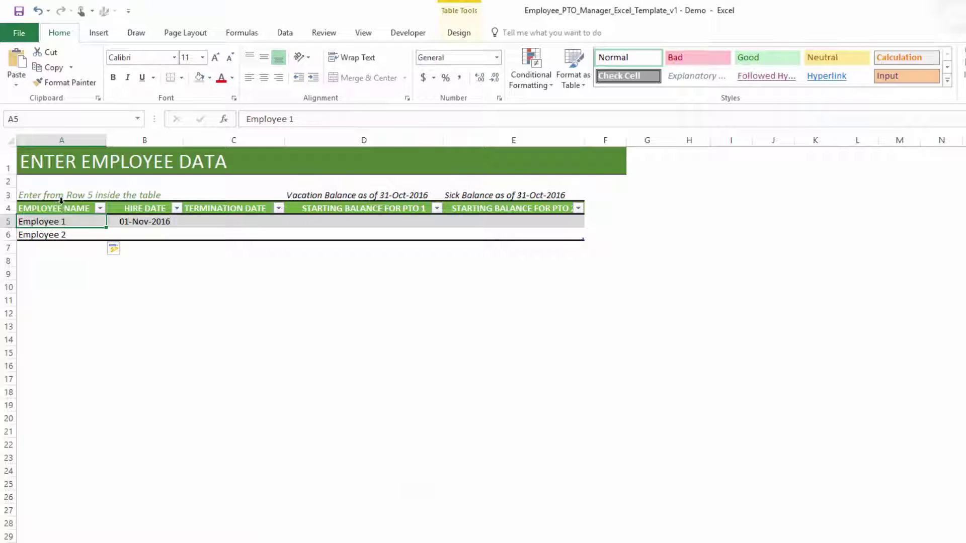
click(16, 80)
click(54, 223)
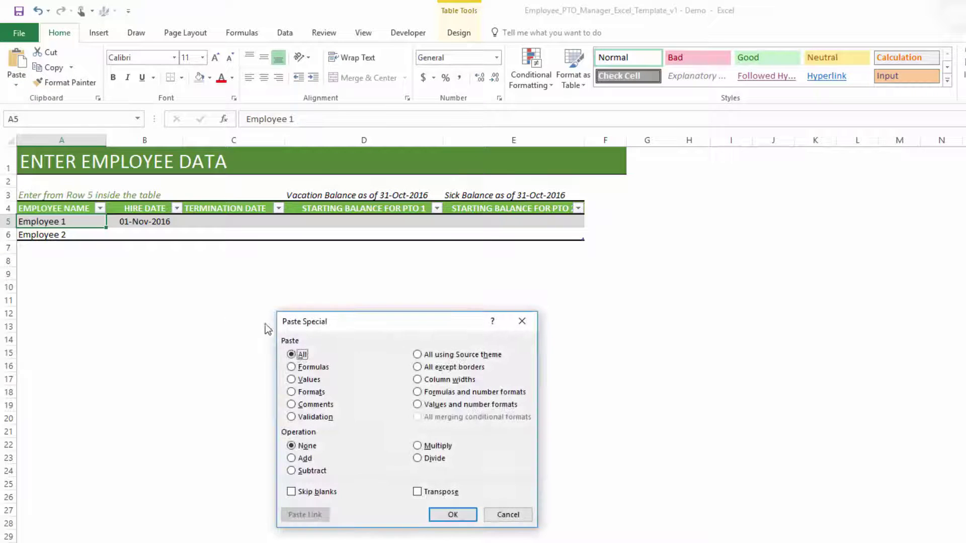
click(292, 379)
click(440, 515)
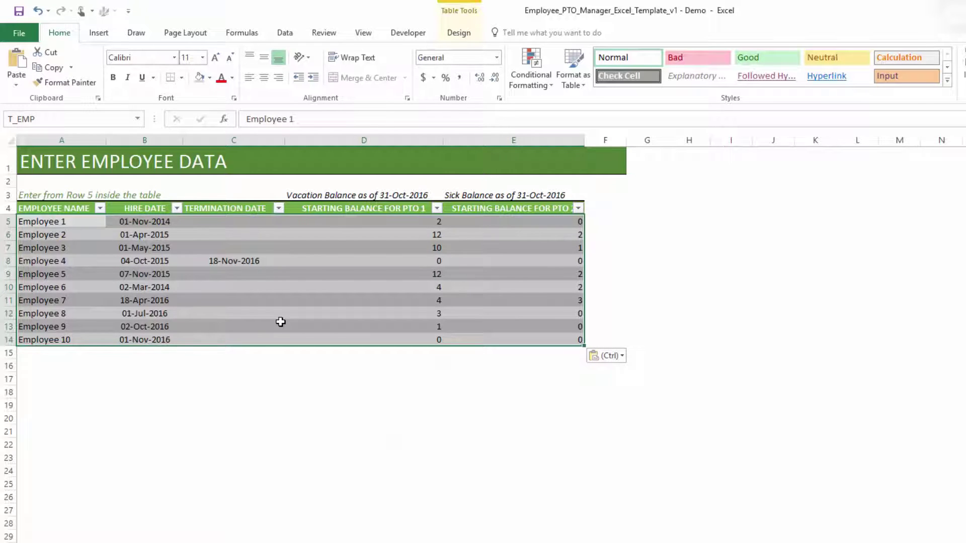
click(171, 369)
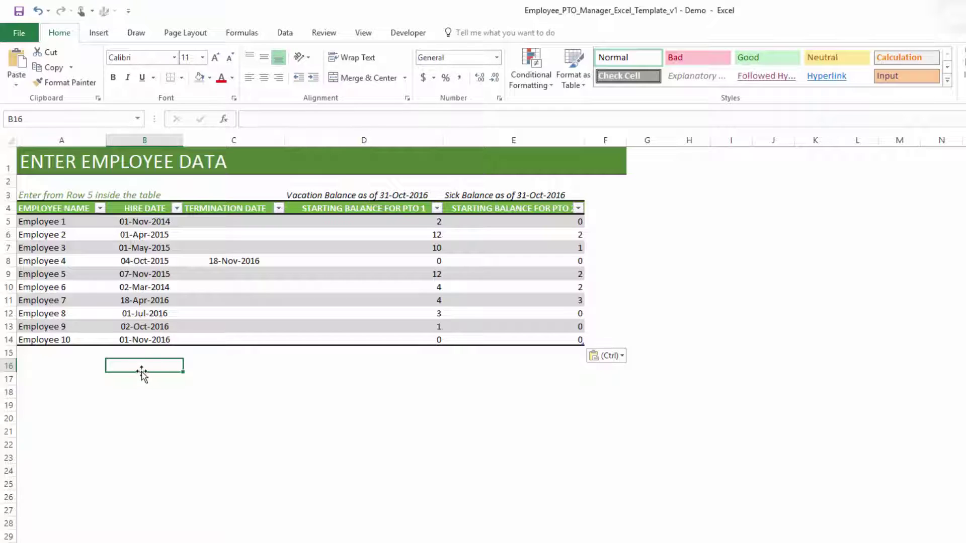
Step: Open Paste Special for A5 with Values chosen, cancel it, and go to the Home sheet
right_click(65, 224)
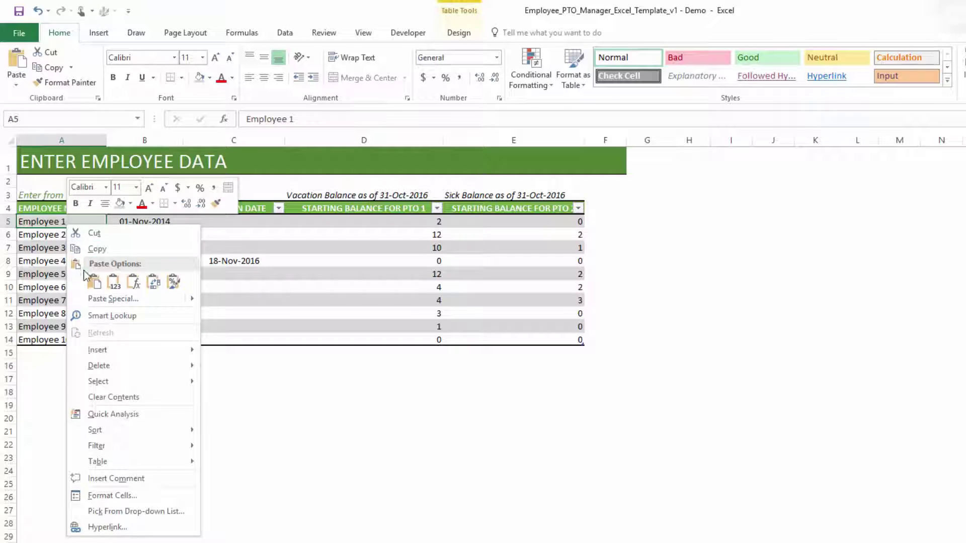
mouse_move(92, 299)
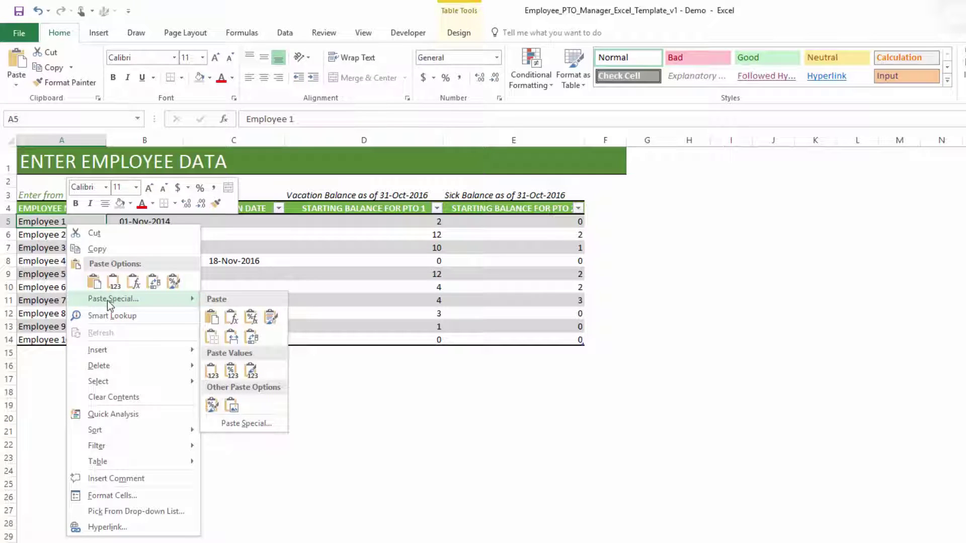
click(106, 299)
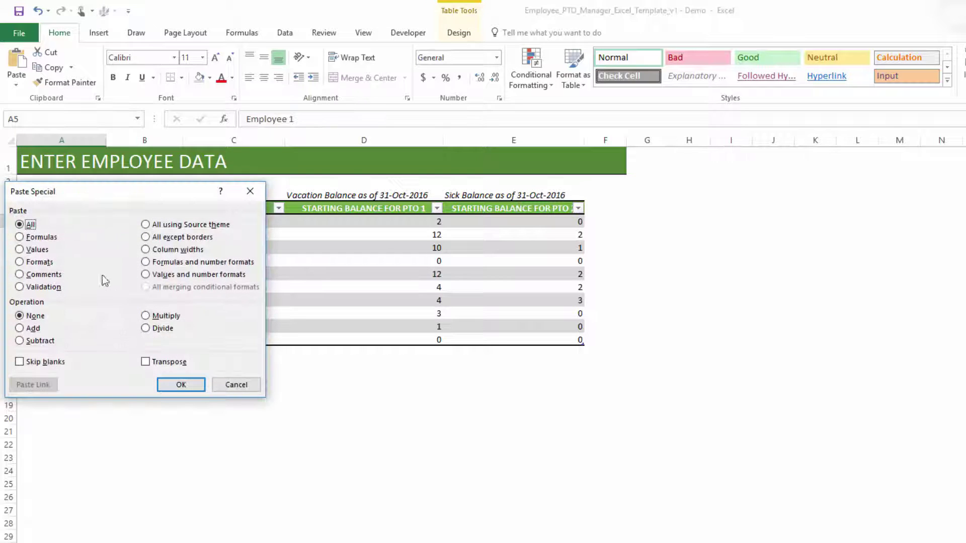
click(38, 251)
click(227, 384)
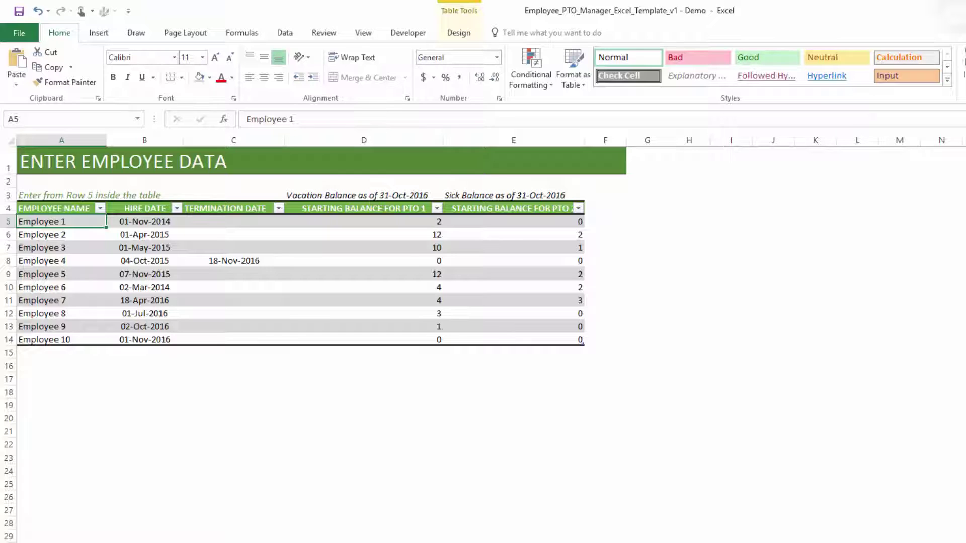
key(ctrl+Page_Up)
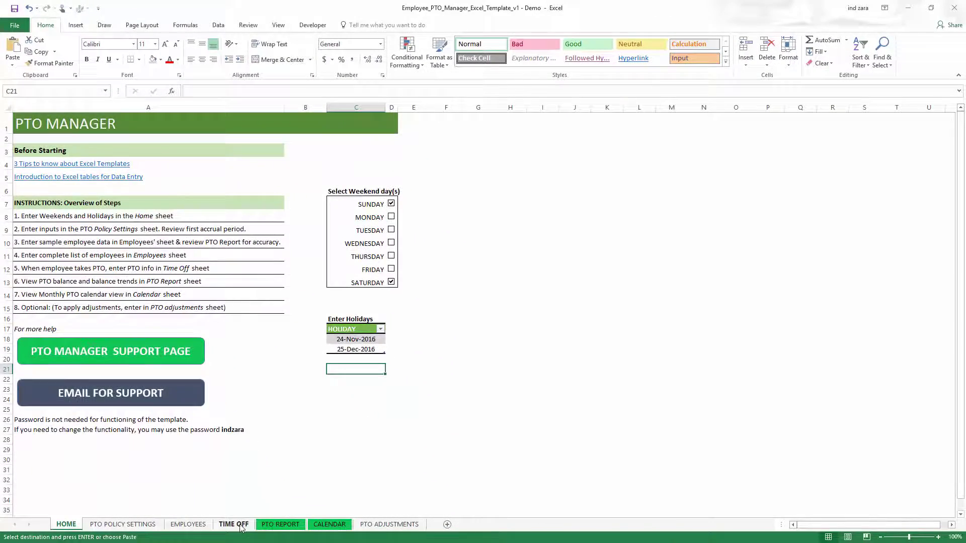
Step: On the Time Off sheet, choose Employee 1 as the name in A5
click(240, 524)
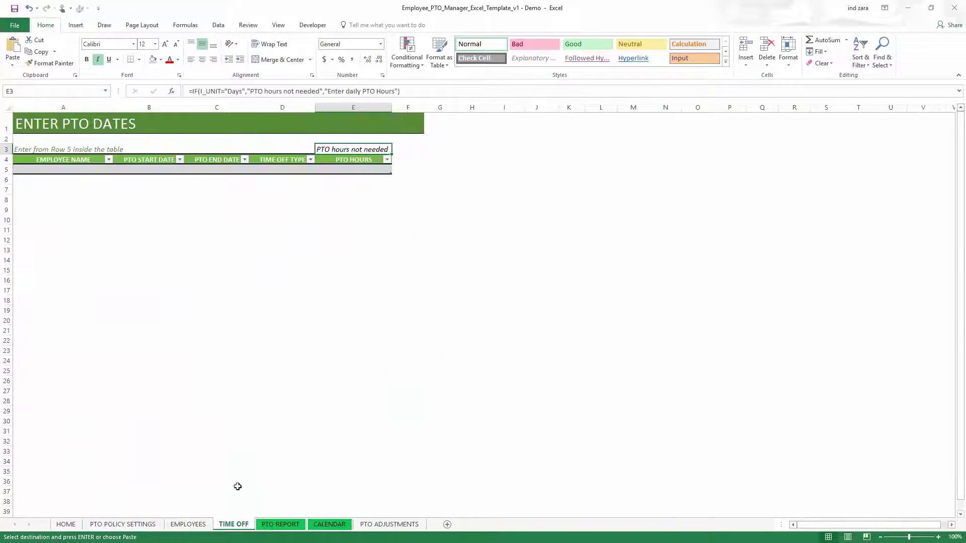
click(95, 168)
click(167, 243)
click(156, 255)
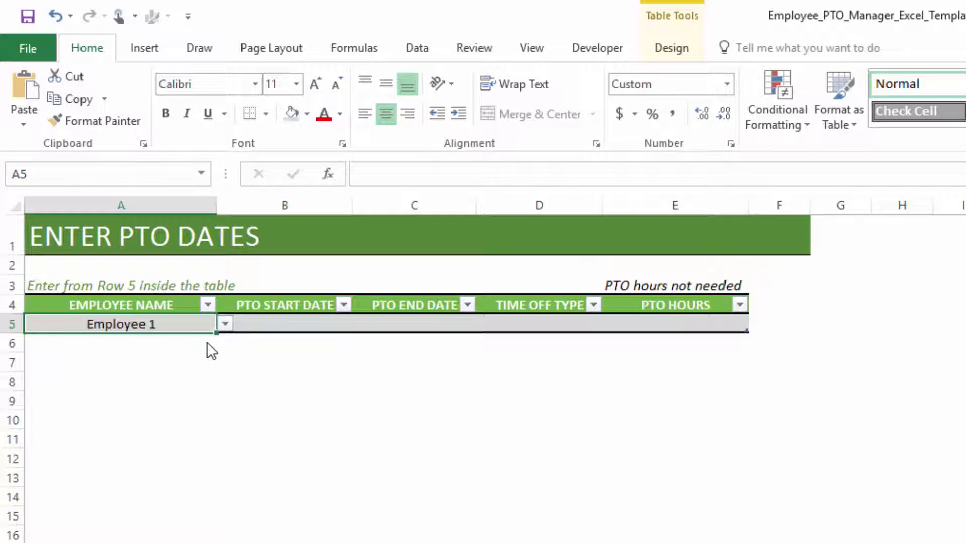
Step: Give Employee 1 start and end dates of 11/2/2016 with time off type Vacation
click(286, 323)
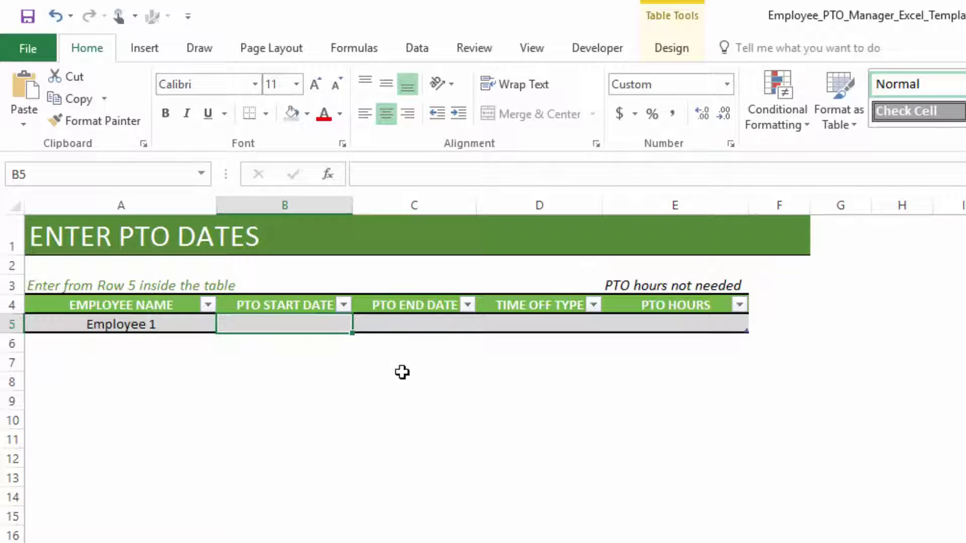
click(352, 400)
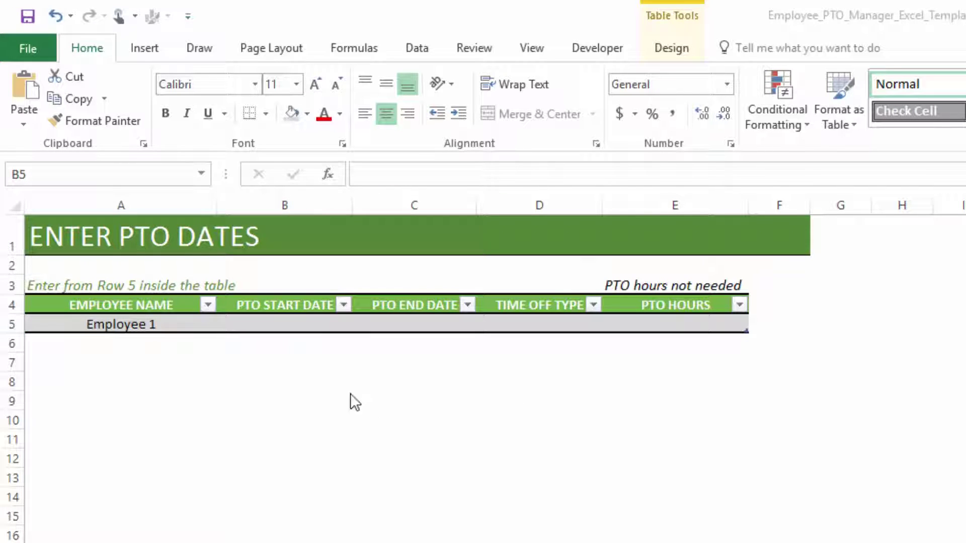
click(299, 324)
text(11/2/2016)
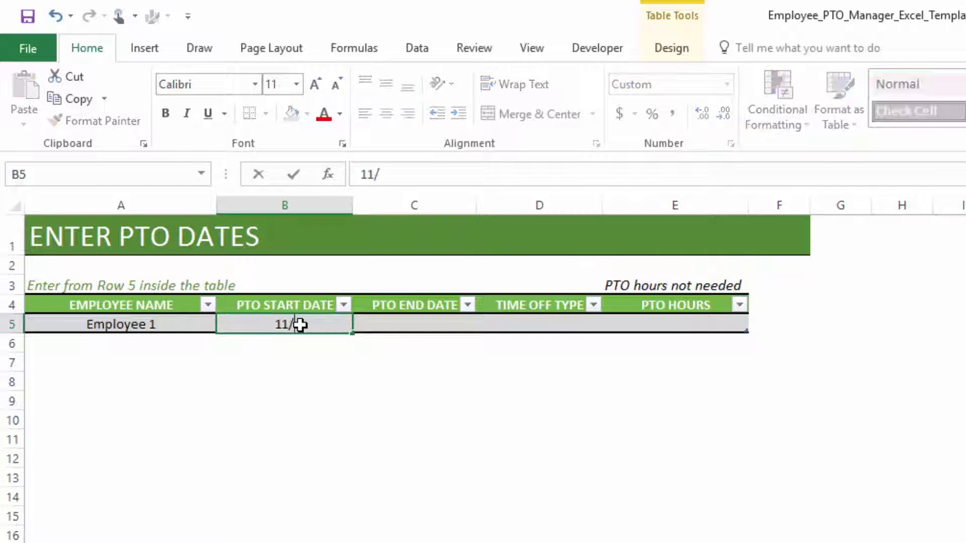
key(Return)
key(Tab)
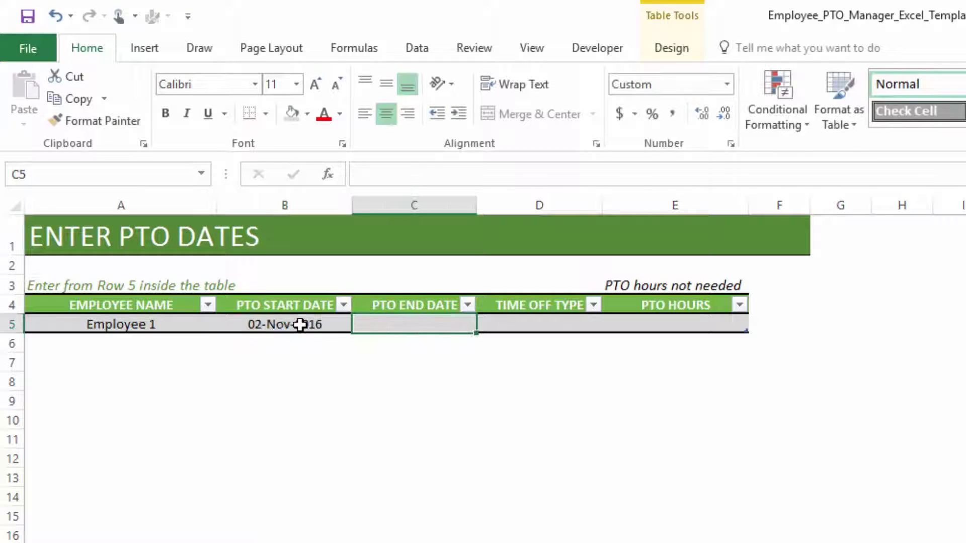
text(11/20)
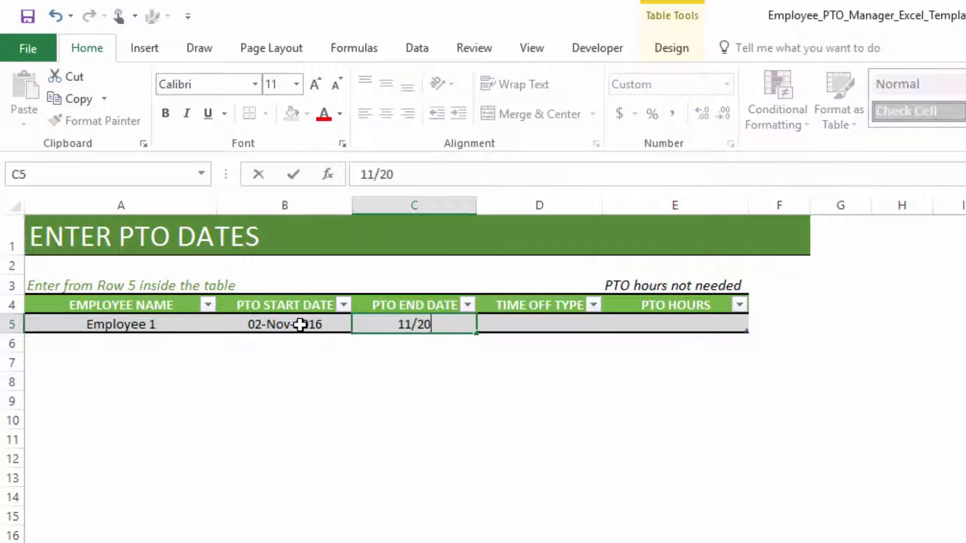
key(BackSpace)
key(BackSpace)
text(2/2)
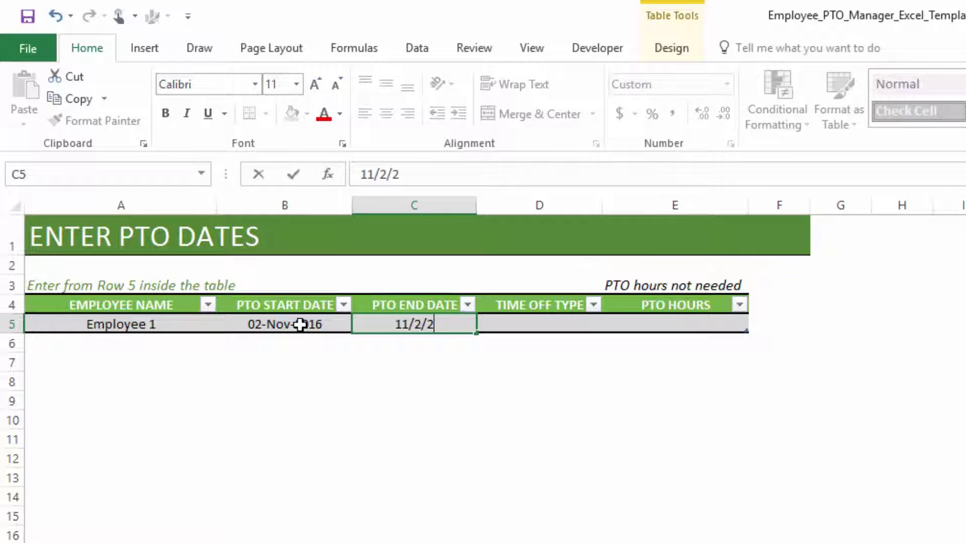
text(016)
key(Tab)
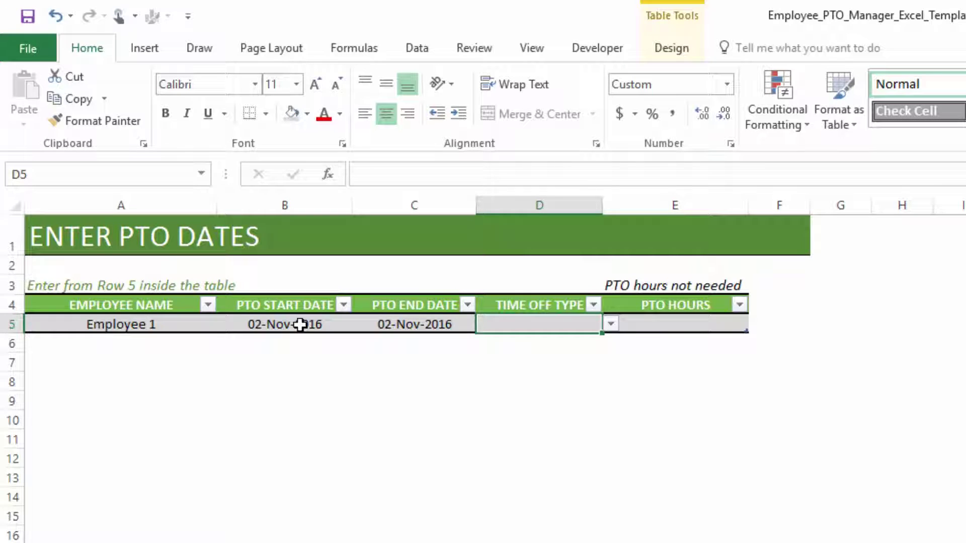
click(610, 325)
click(594, 340)
Step: Add row 6: Employee 2, 11/6/2016 to 11/7/2016, time off type Sick
click(124, 345)
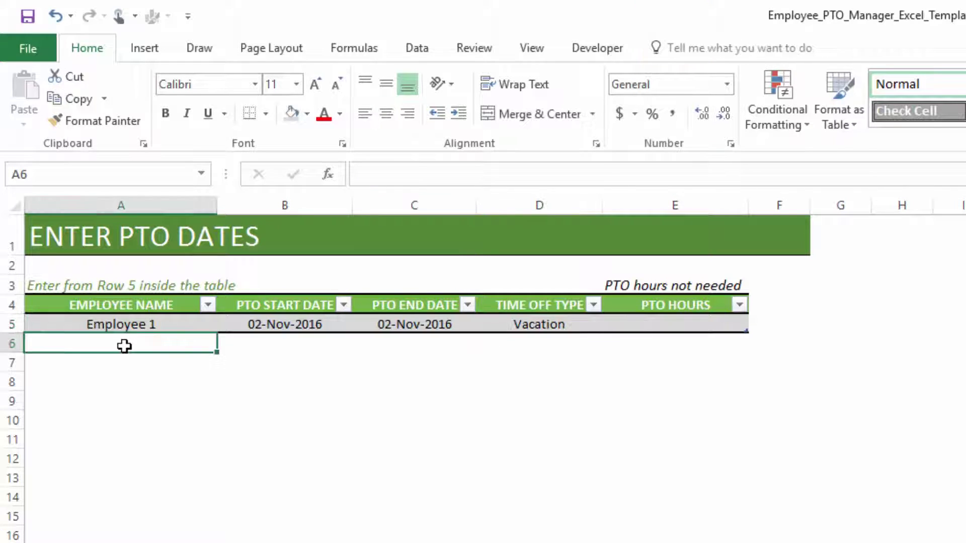
text(Employee )
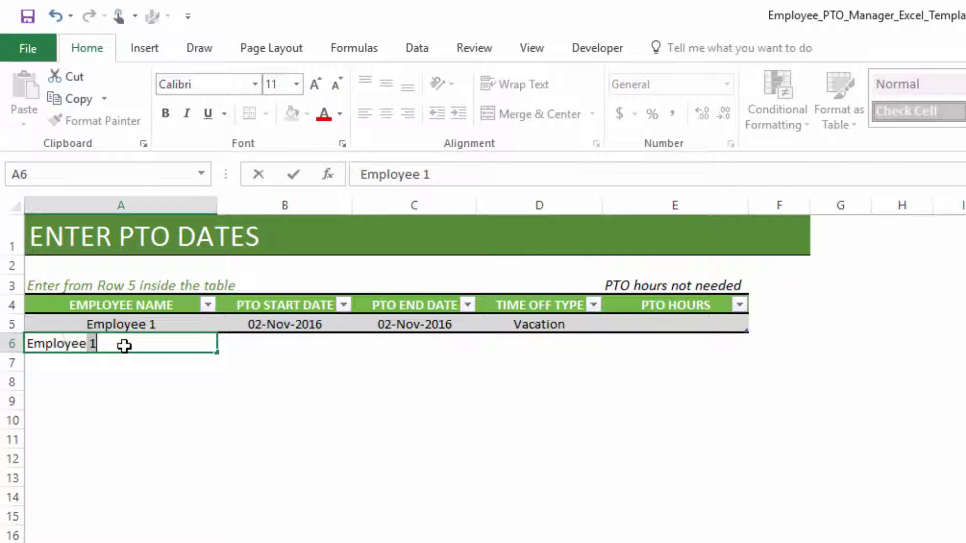
text(2)
key(Tab)
text(11/6/2016)
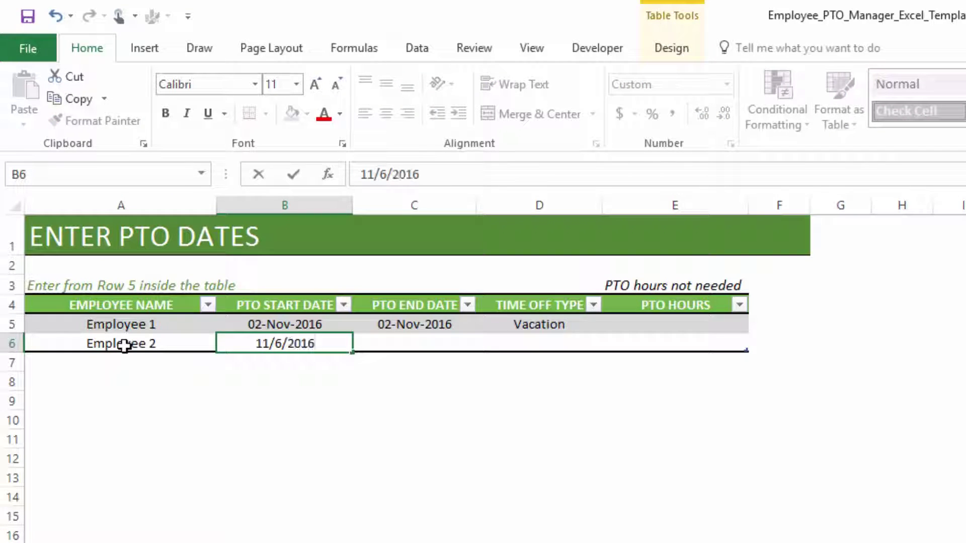
key(Tab)
text(11/7/20)
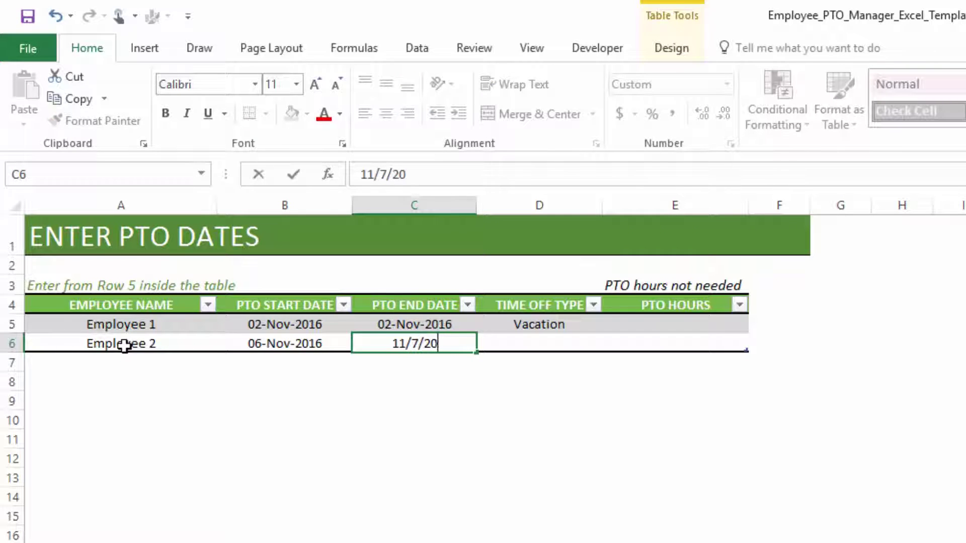
text(16)
key(Tab)
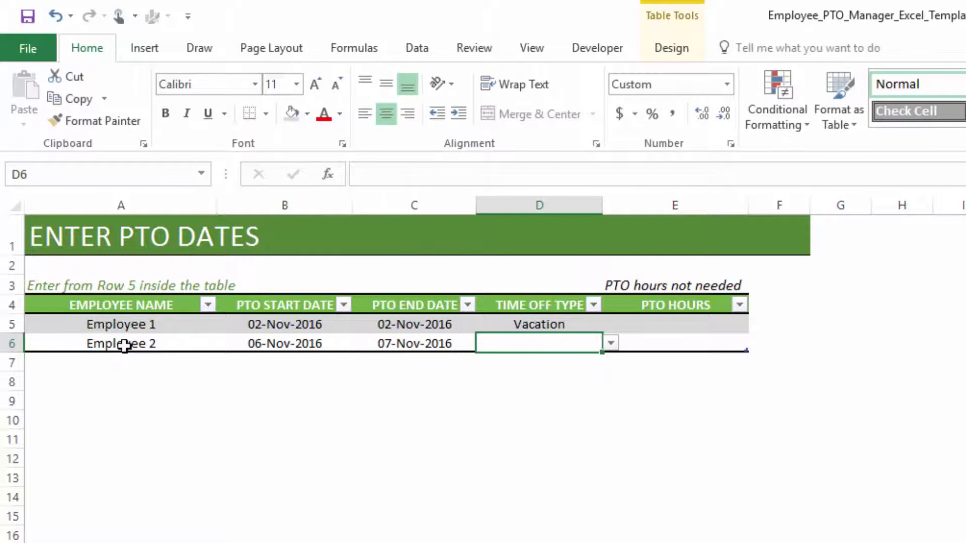
click(610, 344)
click(598, 372)
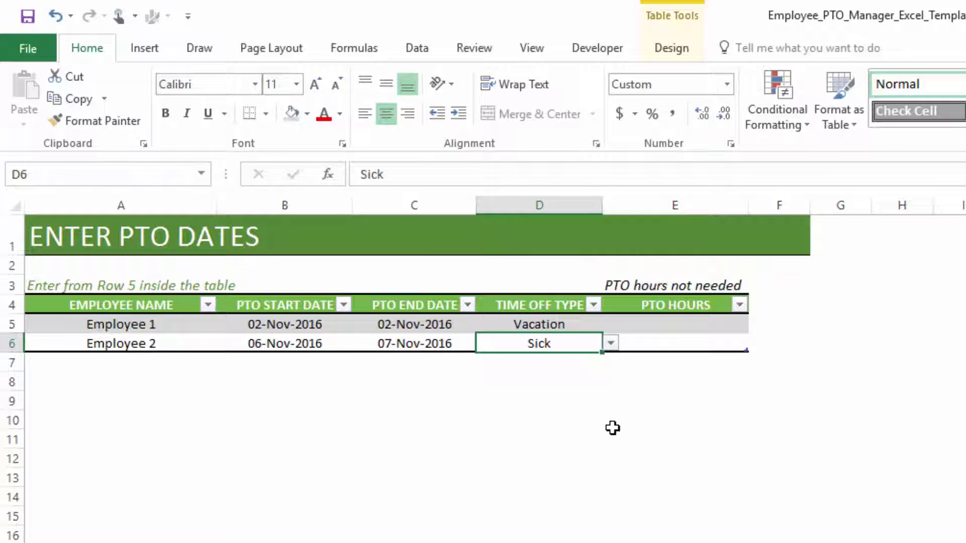
Step: Check the entered start and end date cells for Employees 1 and 2
click(538, 406)
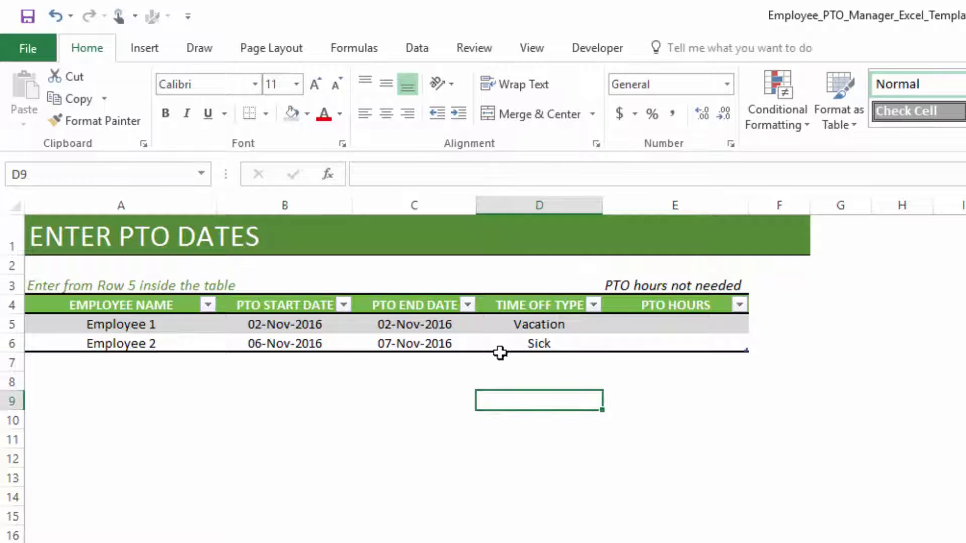
click(315, 324)
drag(316, 324, 355, 321)
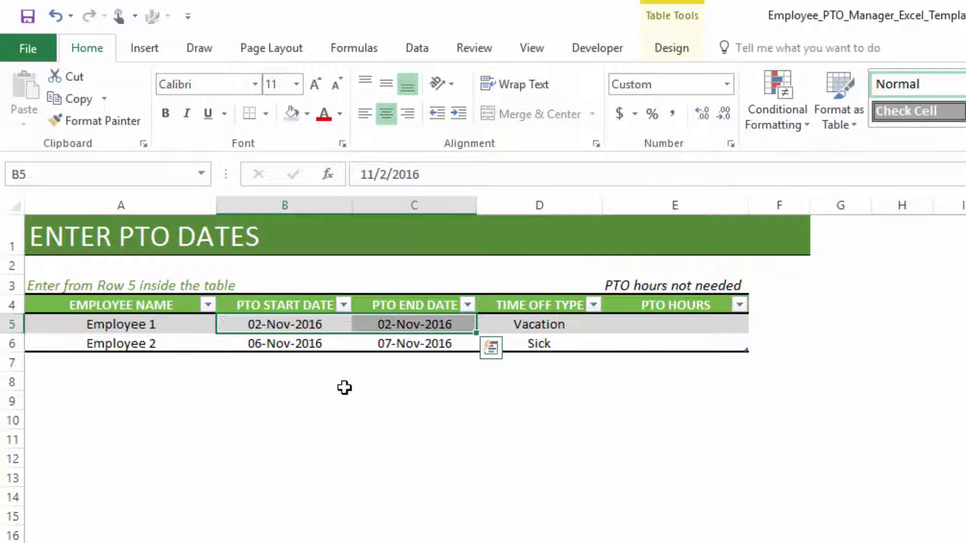
click(380, 326)
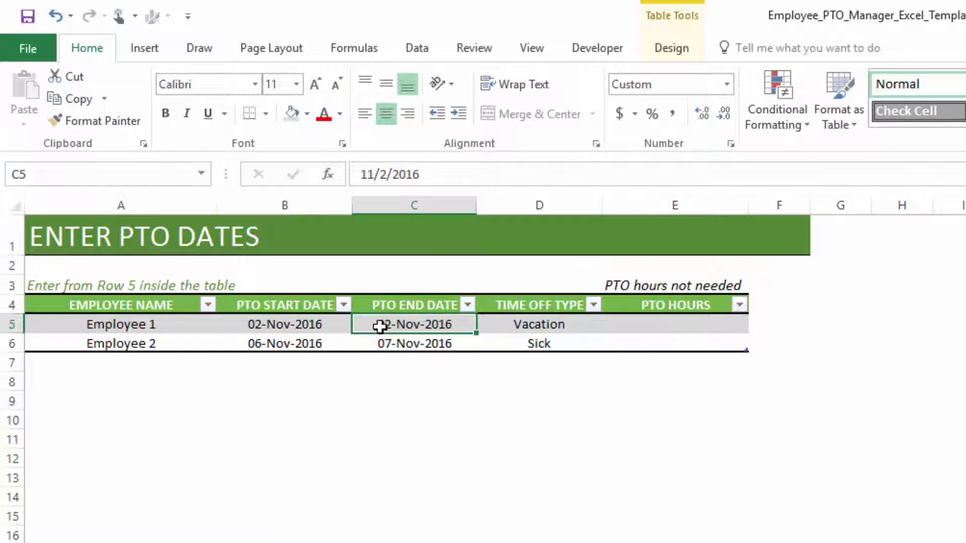
click(331, 345)
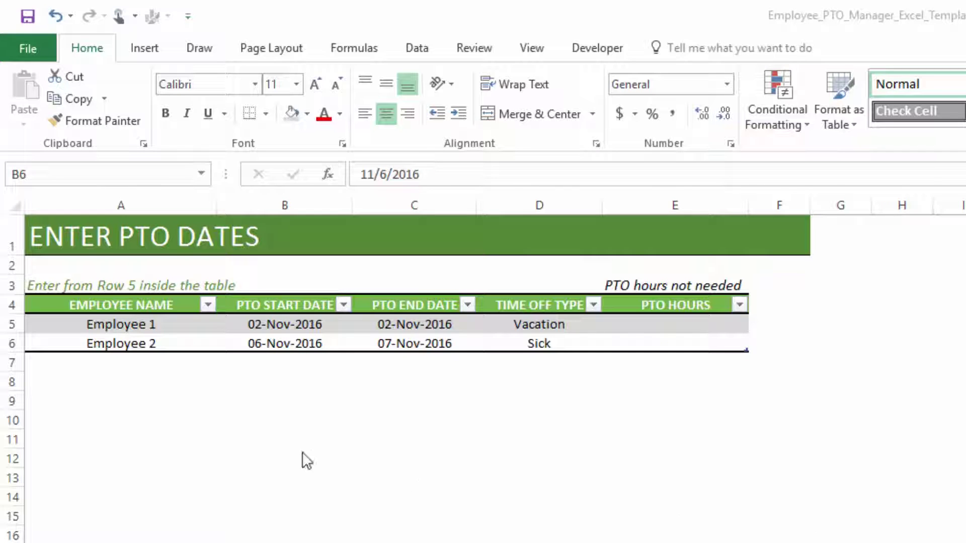
Step: Paste the copied entries as values at A7, filling rows 7–14 for Employees 3–8
click(145, 365)
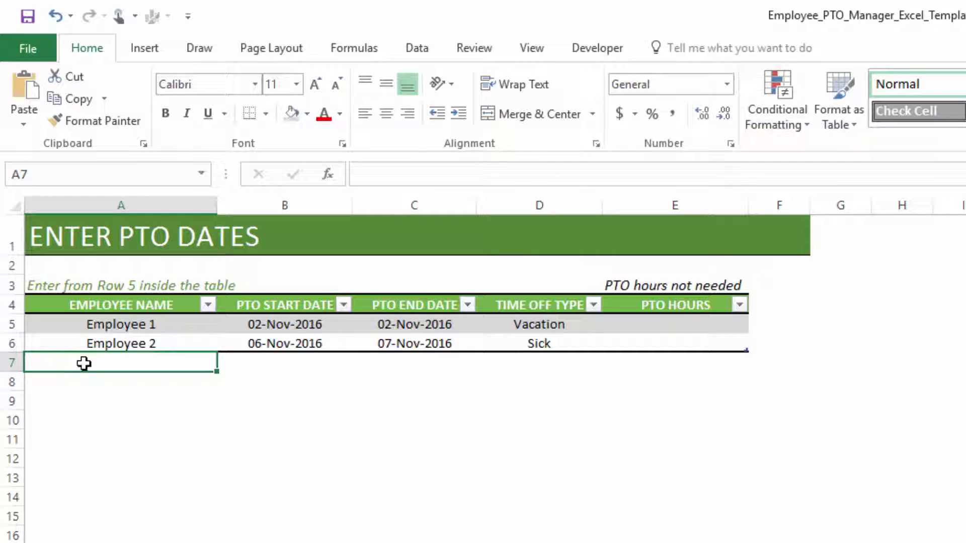
right_click(140, 362)
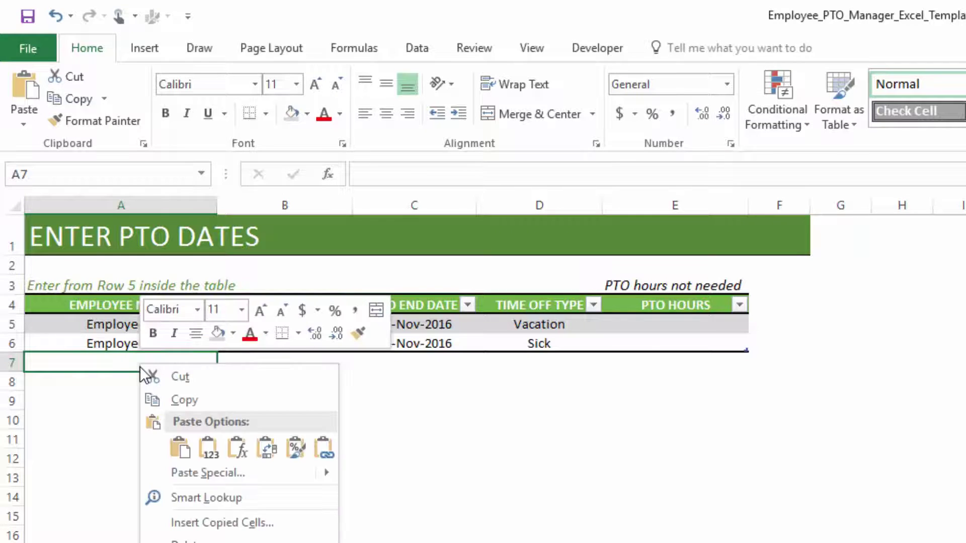
click(191, 473)
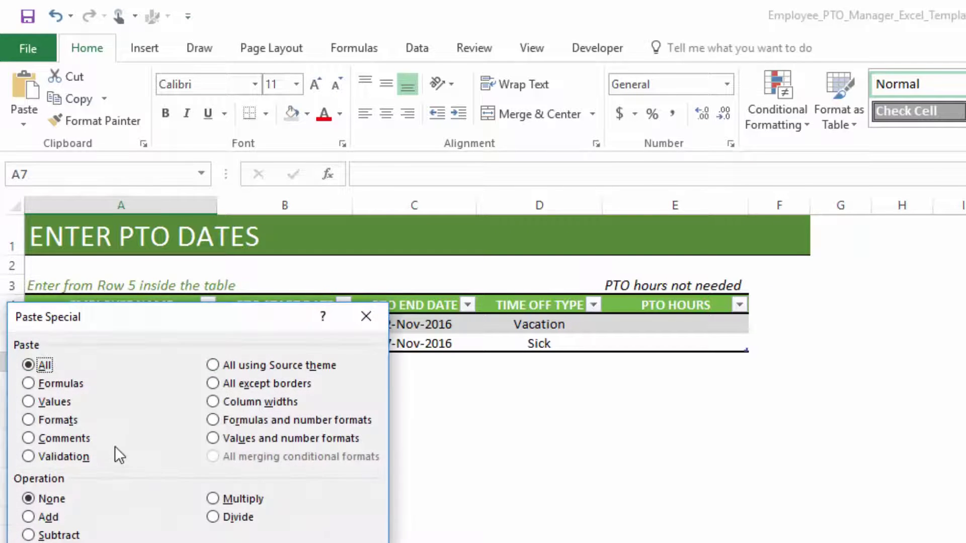
click(62, 403)
key(Return)
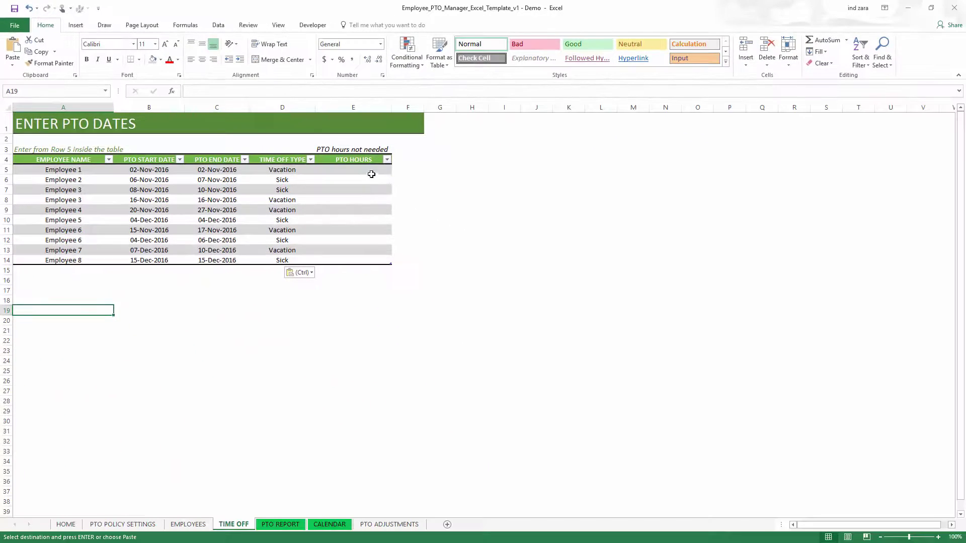
Step: Switch the PTO unit to Hours and enter 8 PTO hours for Employee 2 in E6
click(122, 524)
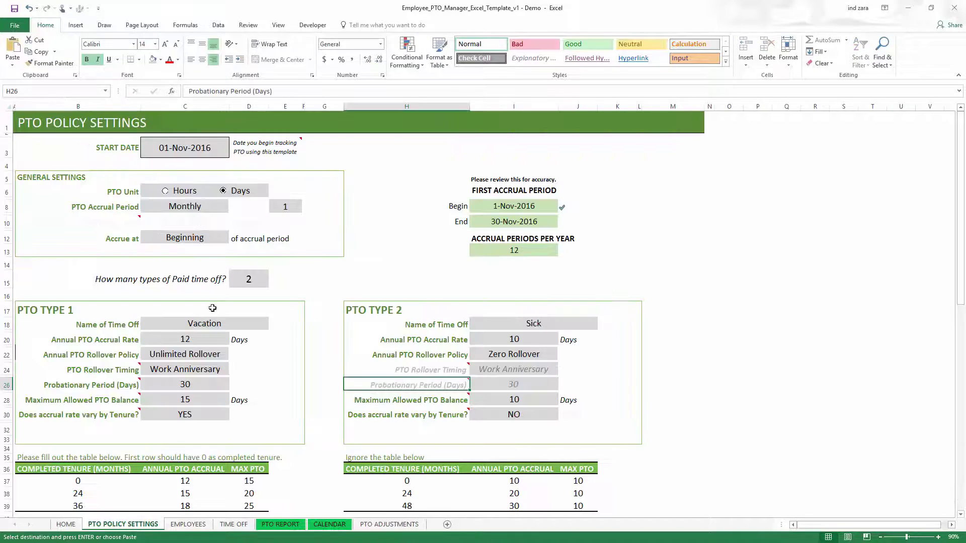
click(180, 194)
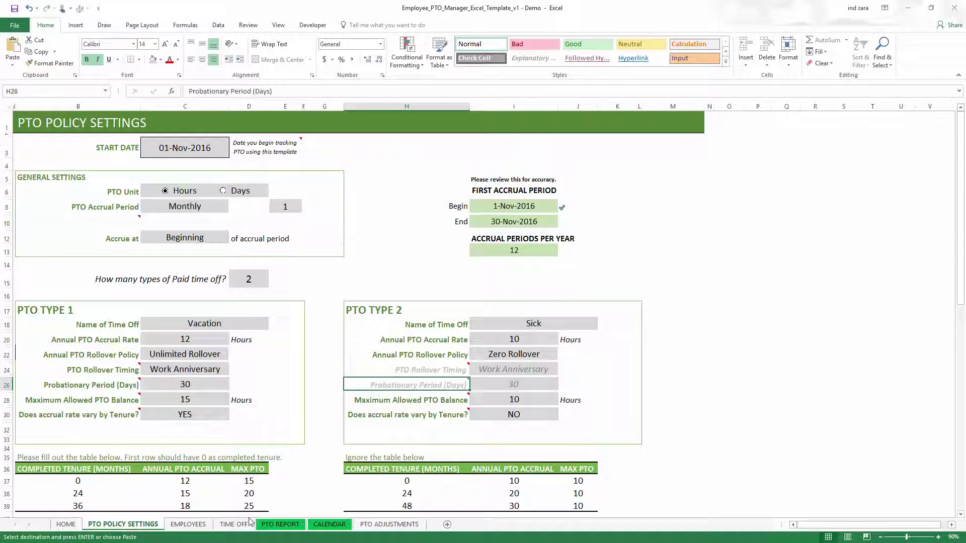
click(234, 524)
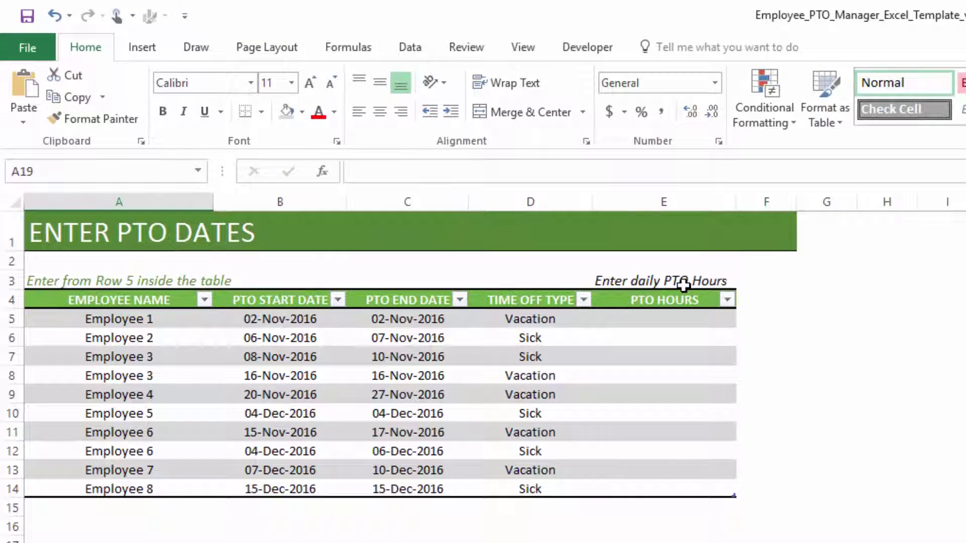
click(681, 320)
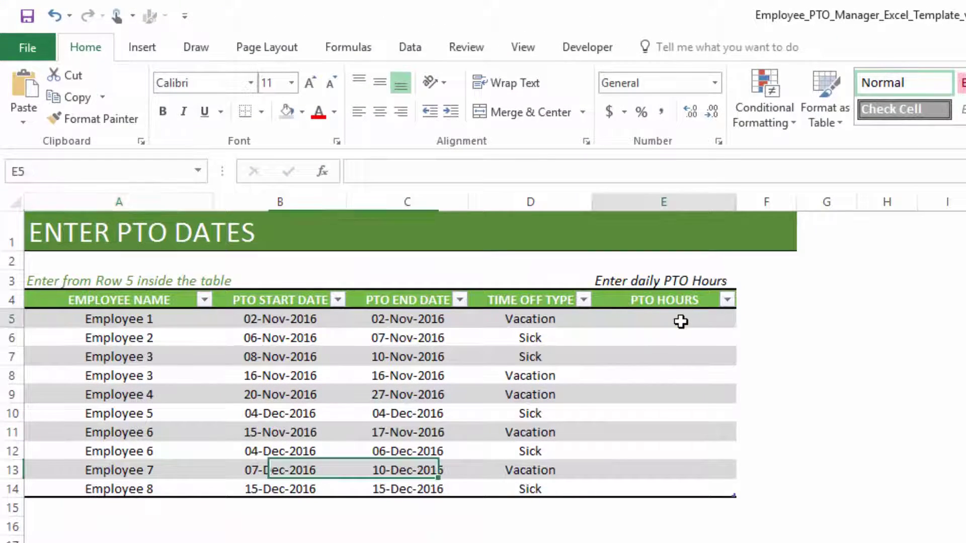
click(262, 342)
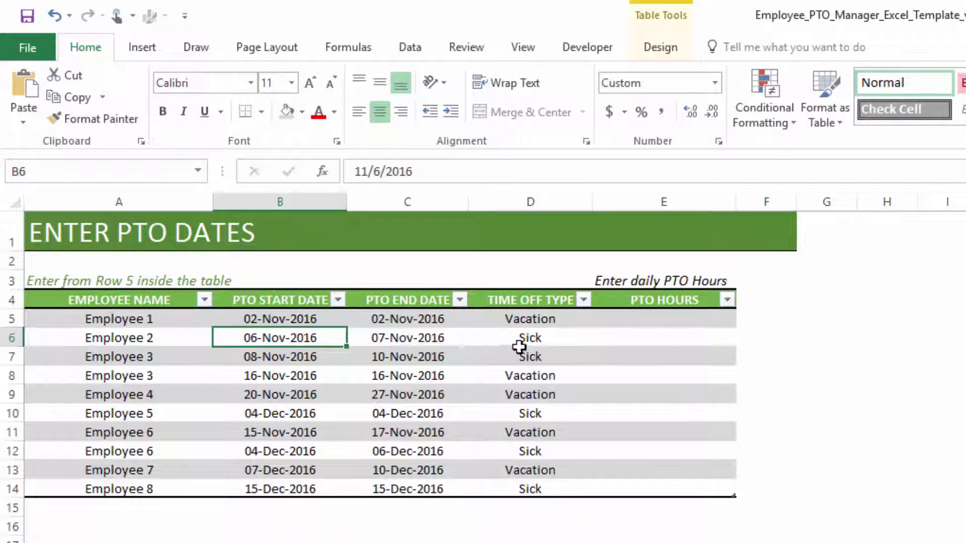
click(647, 339)
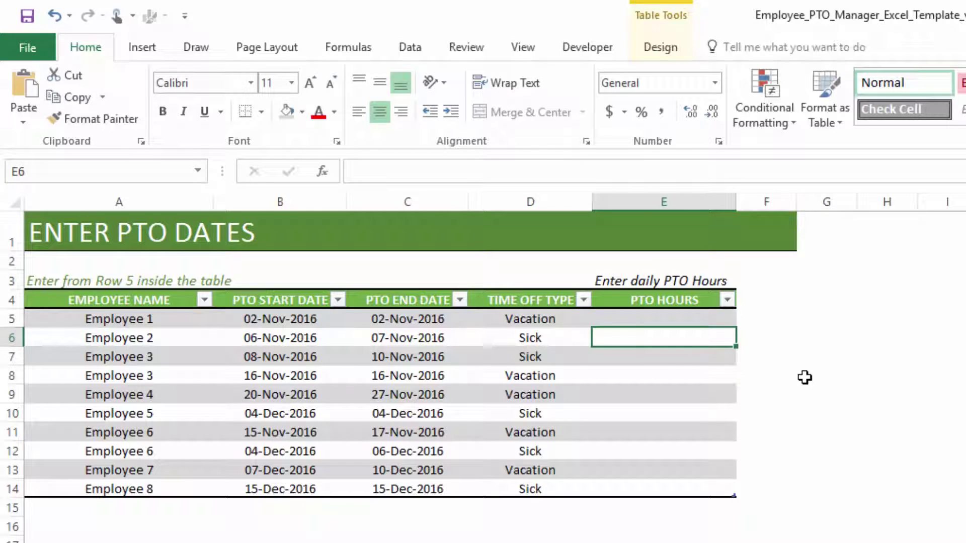
text(8)
key(Return)
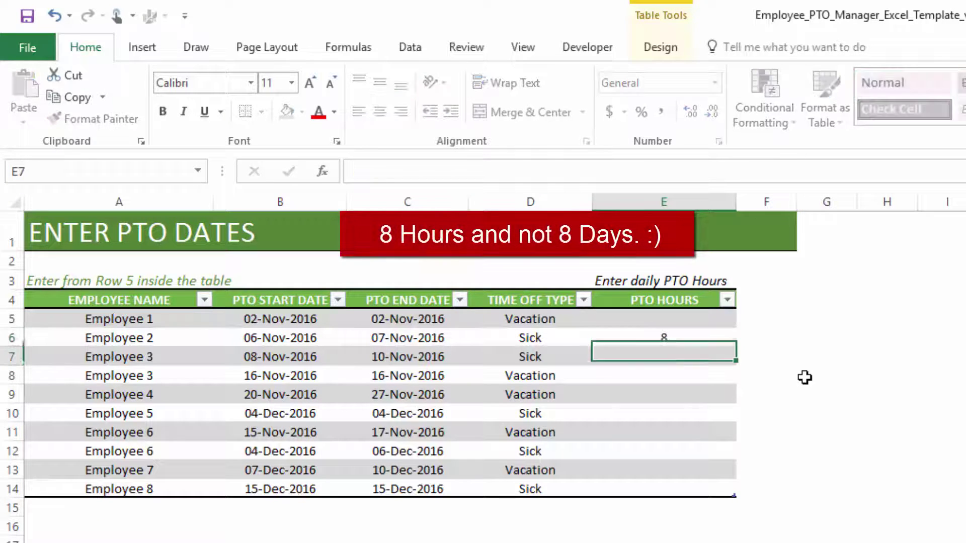
Step: Review Employee 2's dates, then cancel a 4-hour entry for Employee 3 in E7
click(276, 339)
click(387, 340)
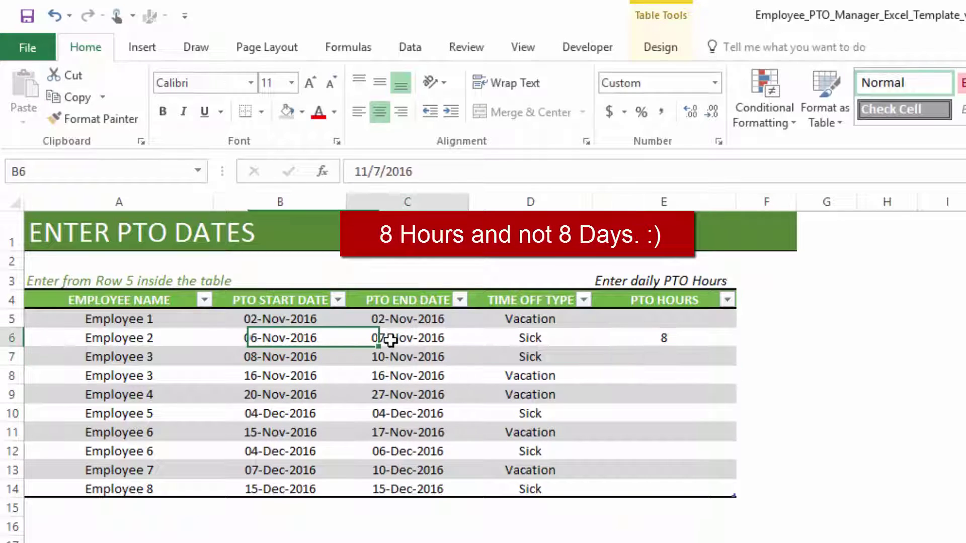
click(654, 339)
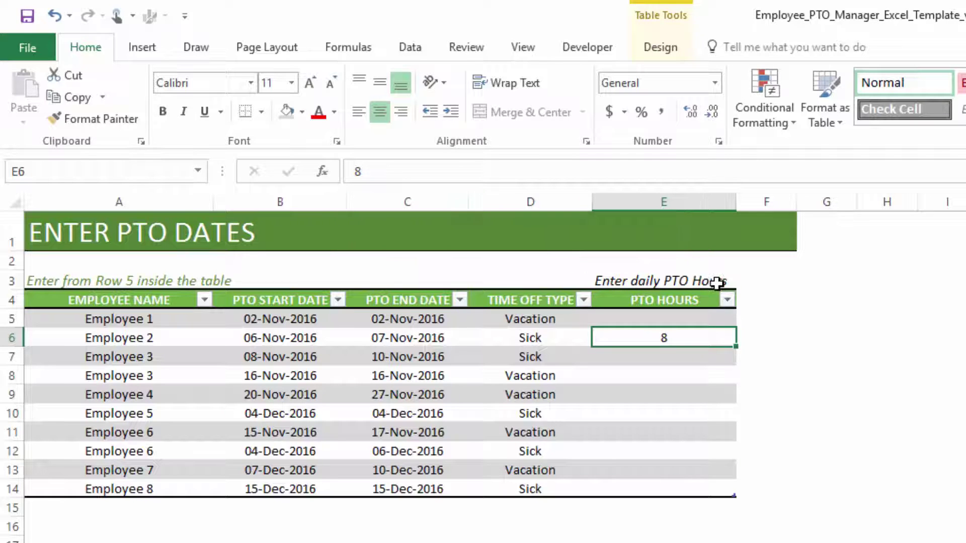
click(683, 358)
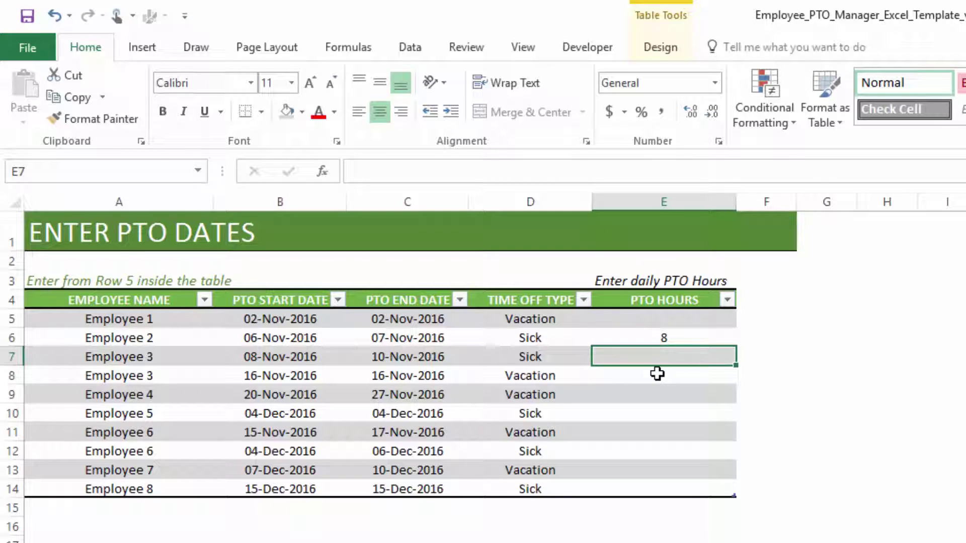
text(4)
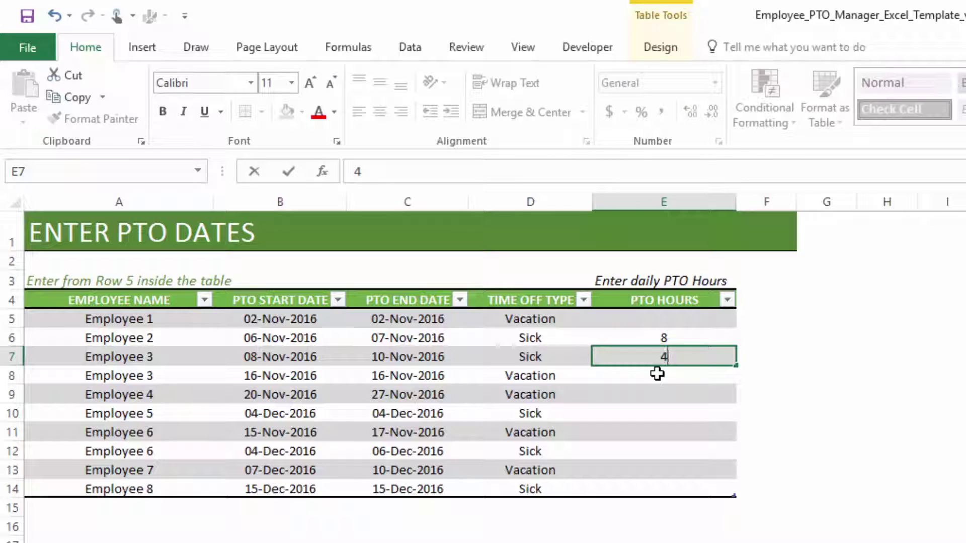
key(Escape)
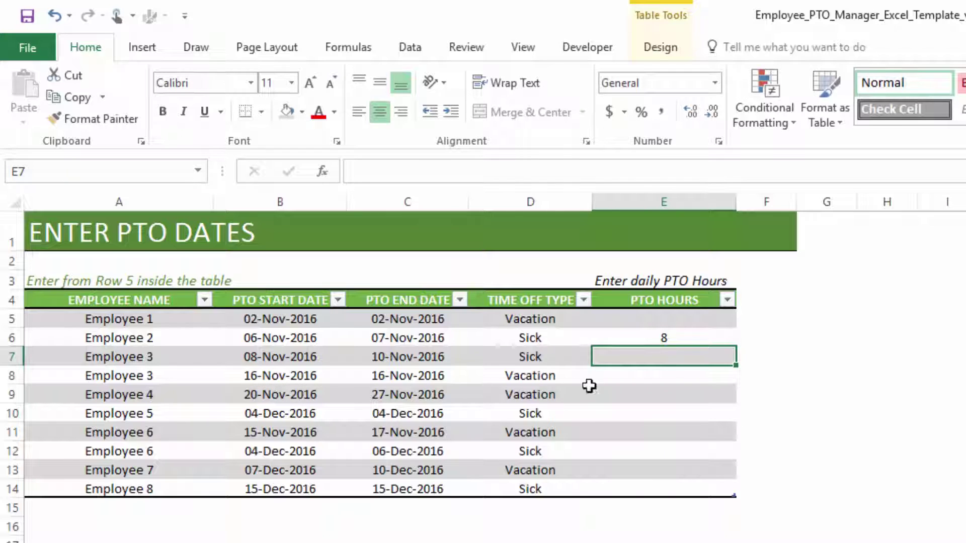
click(657, 342)
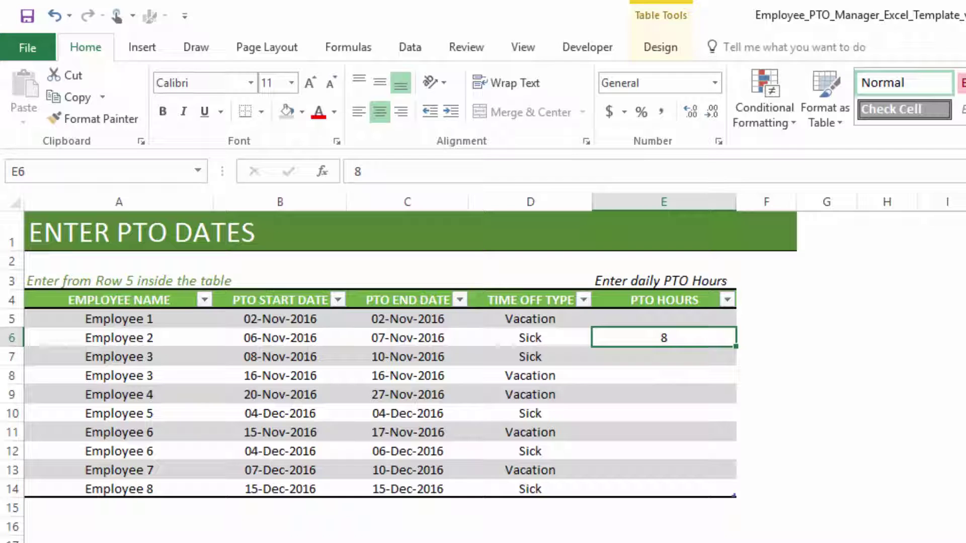
Step: Set the PTO unit back to Days on PTO Policy Settings, then return to the Home sheet
key(ctrl+Page_Up)
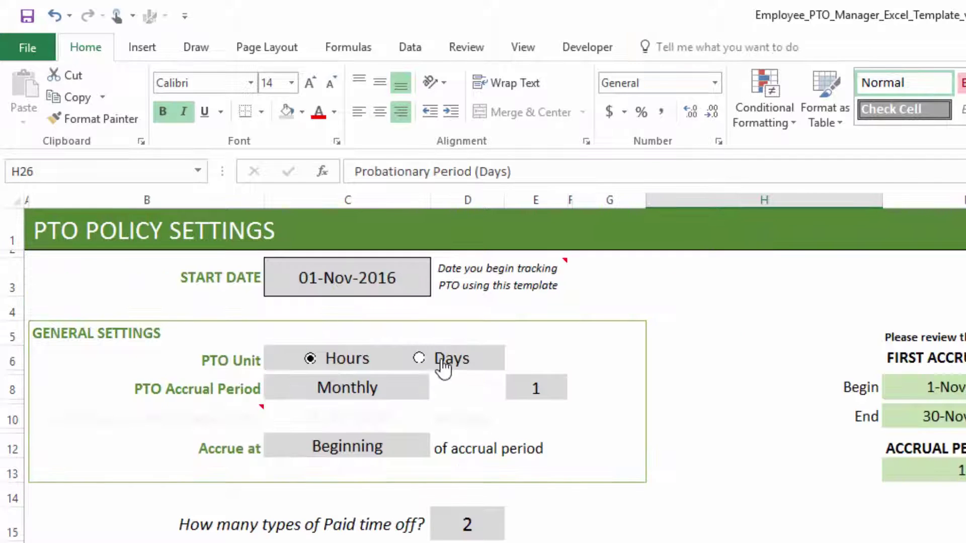
click(419, 358)
key(ctrl+Page_Down)
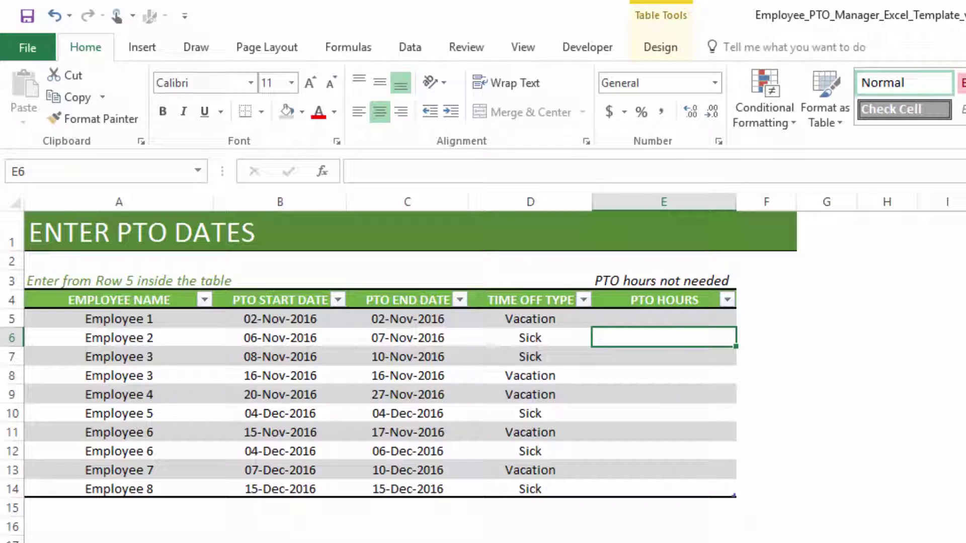
key(ctrl+Page_Up)
key(ctrl+Page_Up)
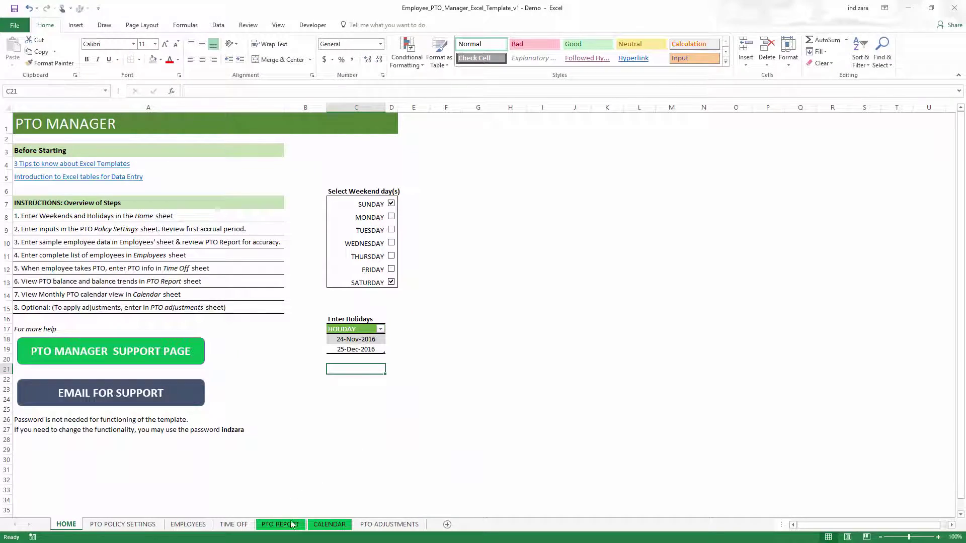
Step: On the PTO Report sheet, pick Employee 6 from the B4 employee dropdown
click(291, 527)
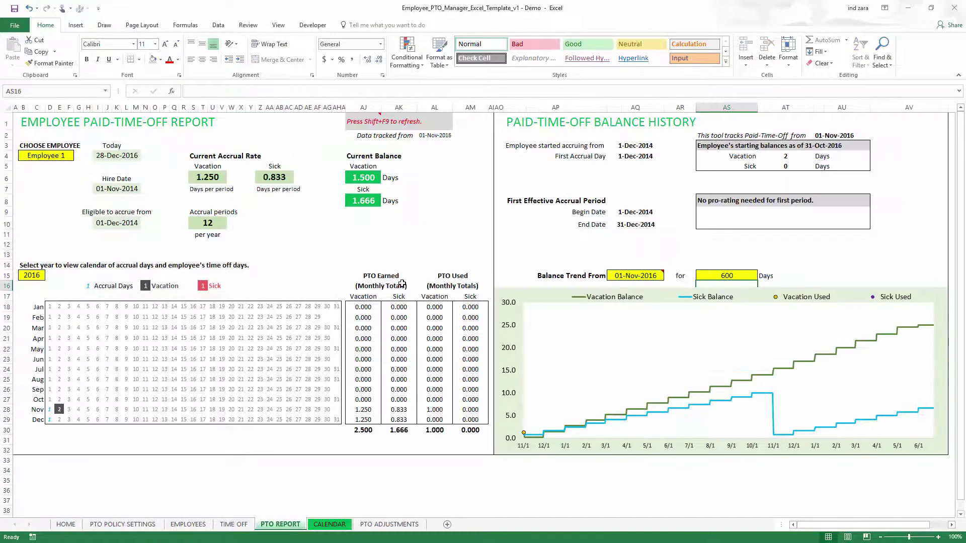
click(62, 157)
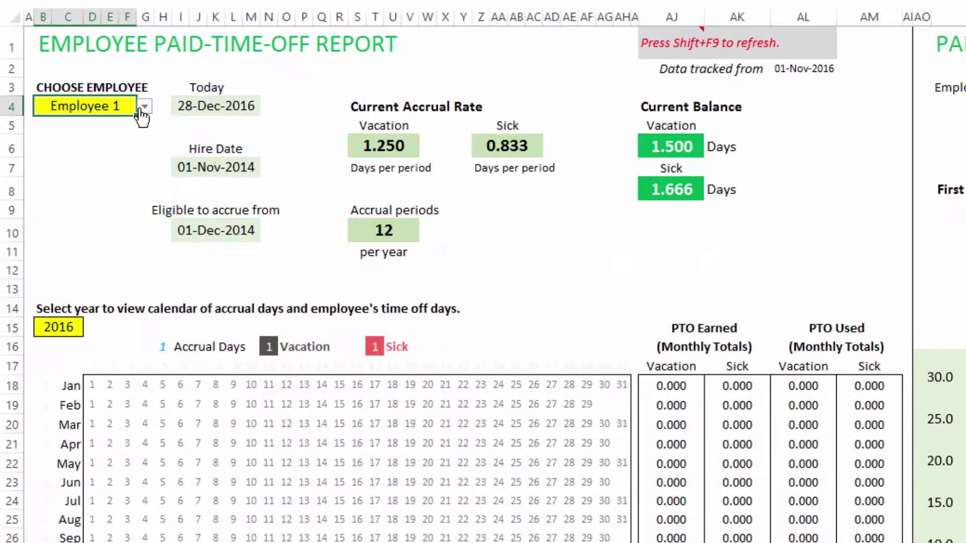
click(145, 106)
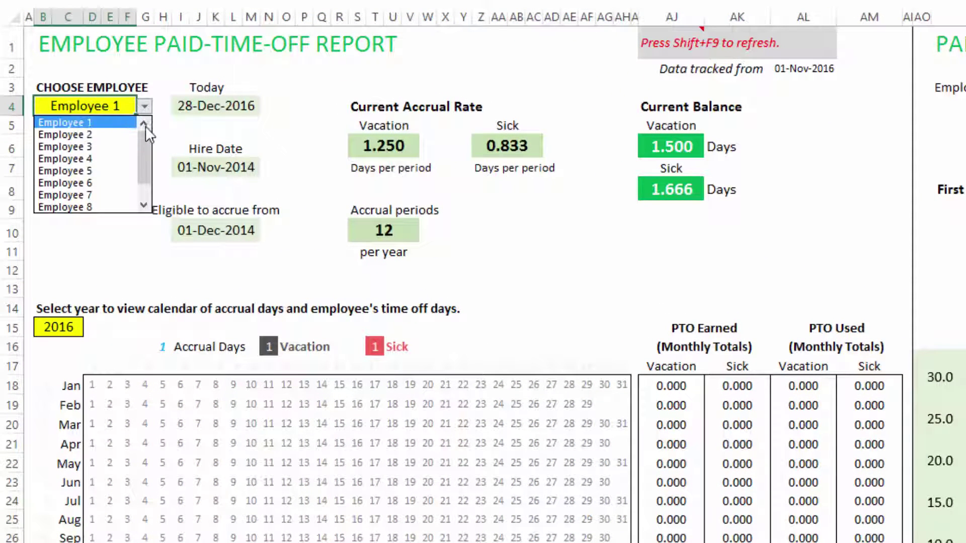
drag(146, 151, 149, 128)
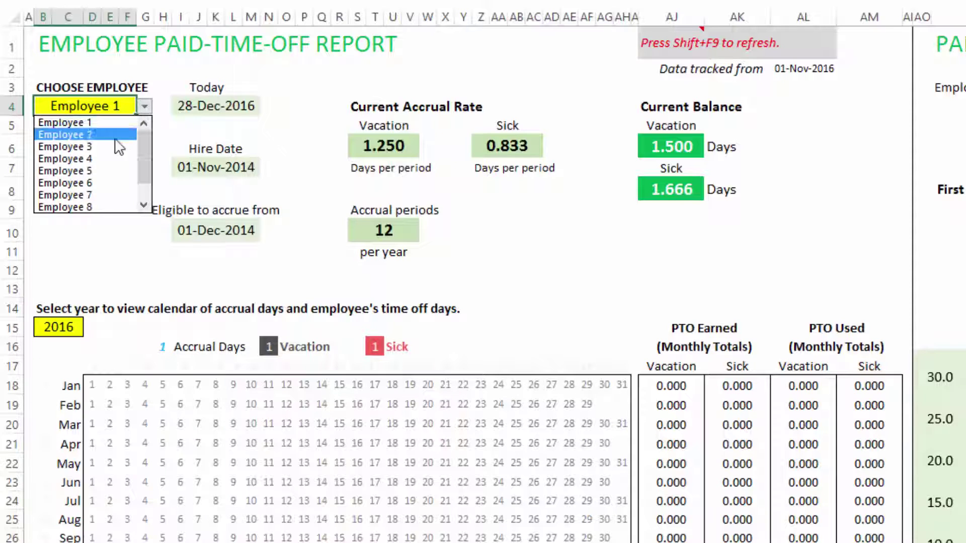
click(104, 181)
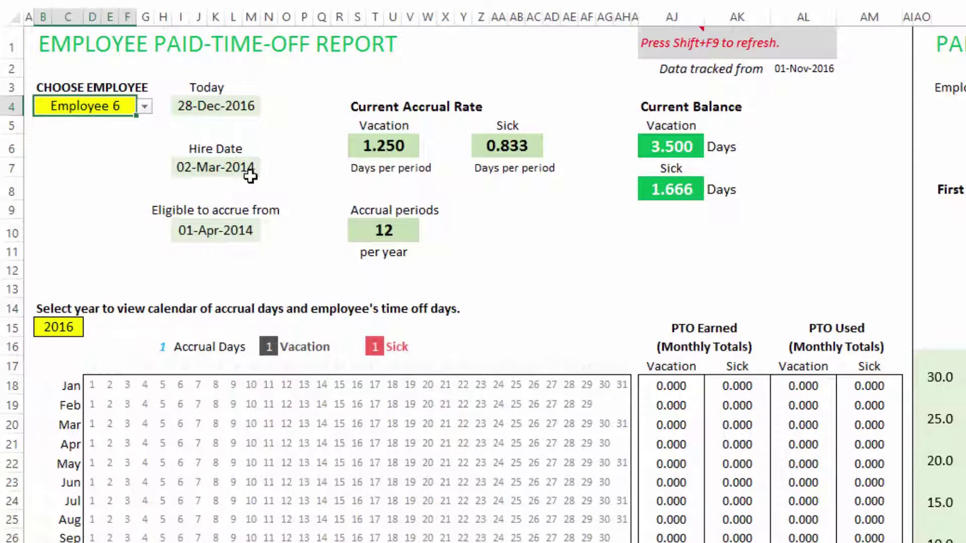
Step: Select the report's Today date, then November's 3.000 used vacation total
click(242, 109)
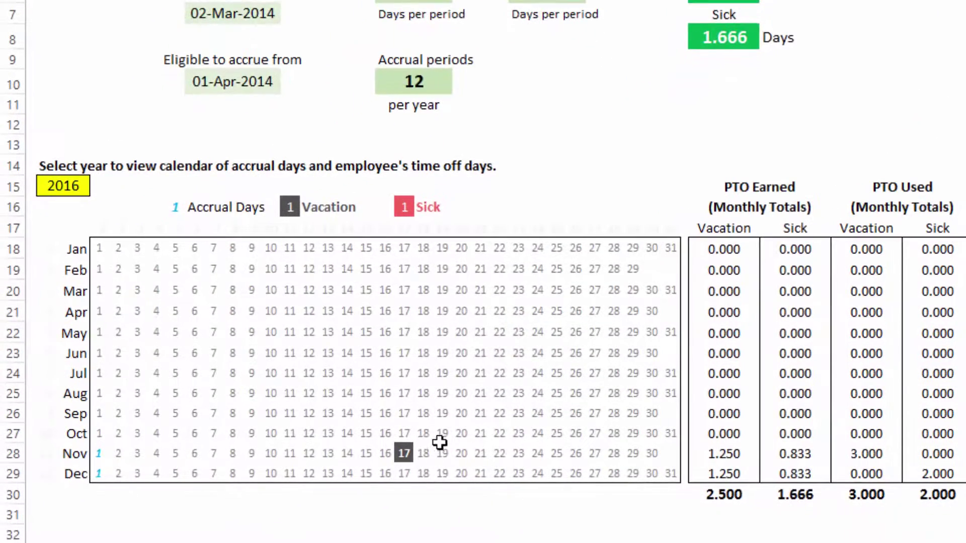
click(884, 454)
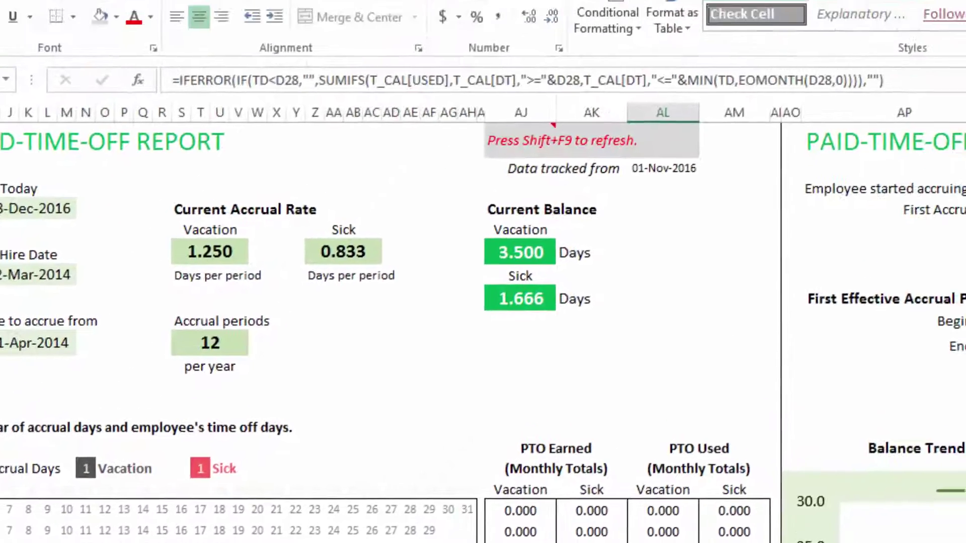
Step: Run Calculate Sheet from the Formulas tab to refresh Employee 6's PTO report calendar
click(173, 0)
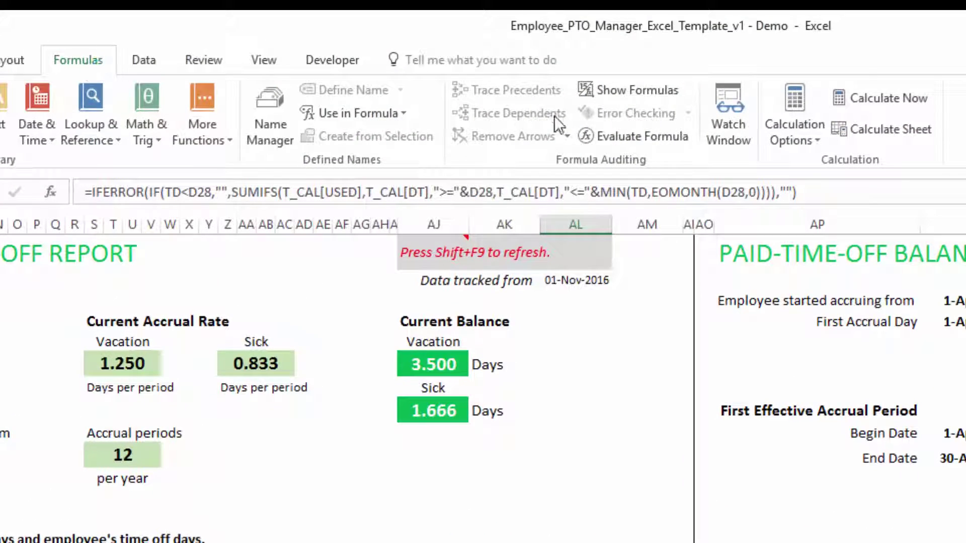
click(873, 134)
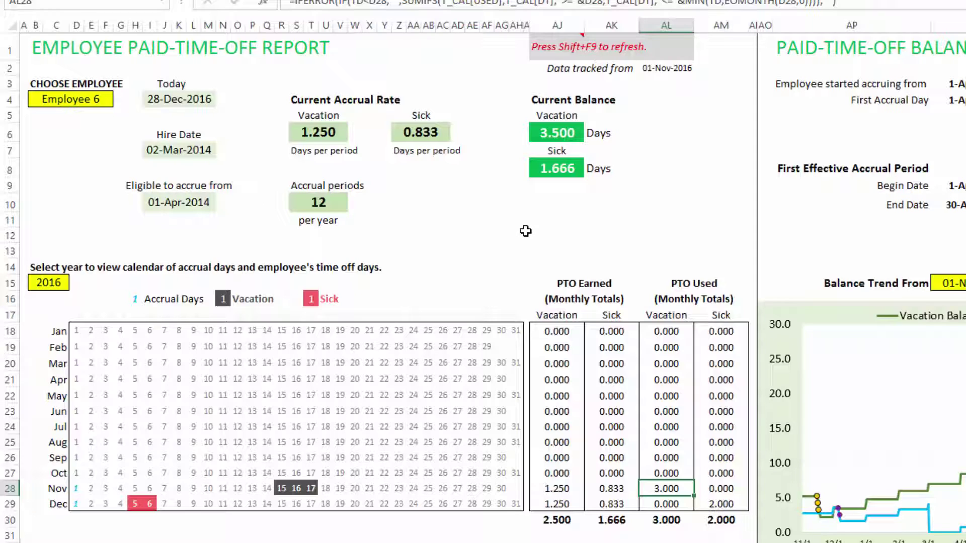
mouse_move(539, 48)
click(55, 283)
text(2017)
key(Return)
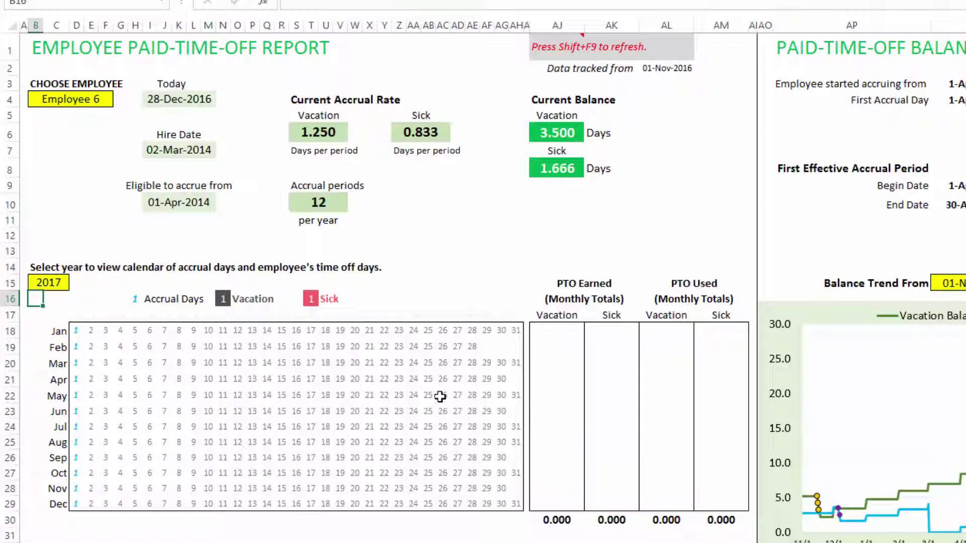
click(44, 282)
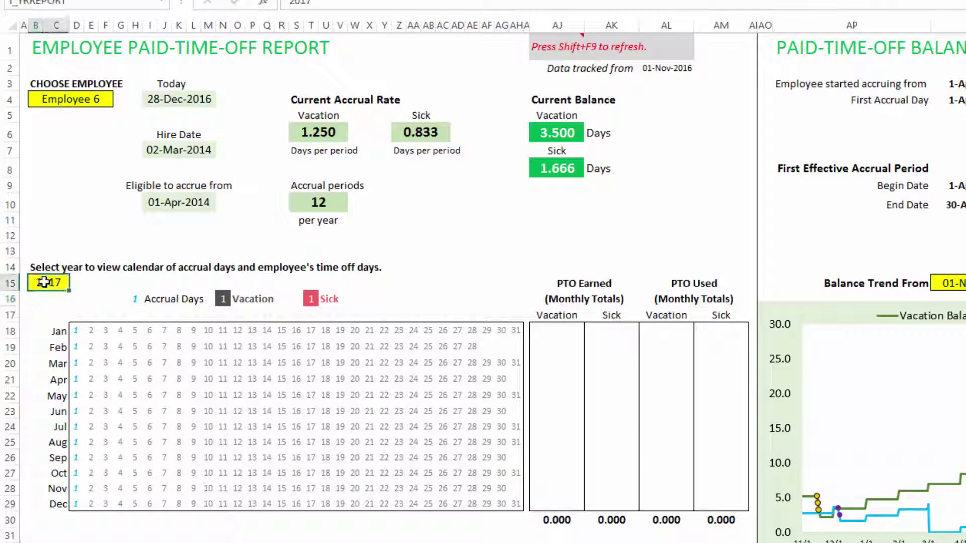
text(2016)
key(Return)
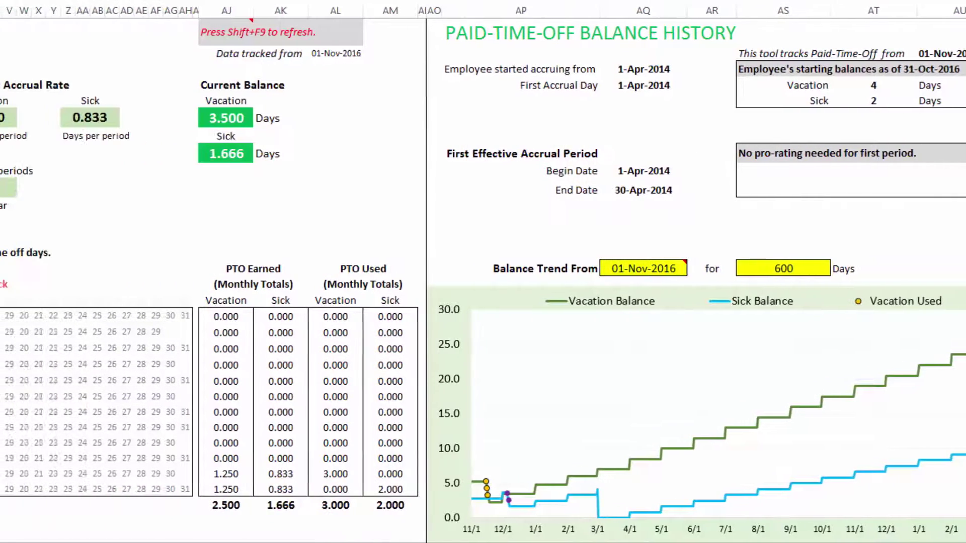
Step: Look at the employee data sheet and return to the PTO report sheet
key(ctrl+Page_Up)
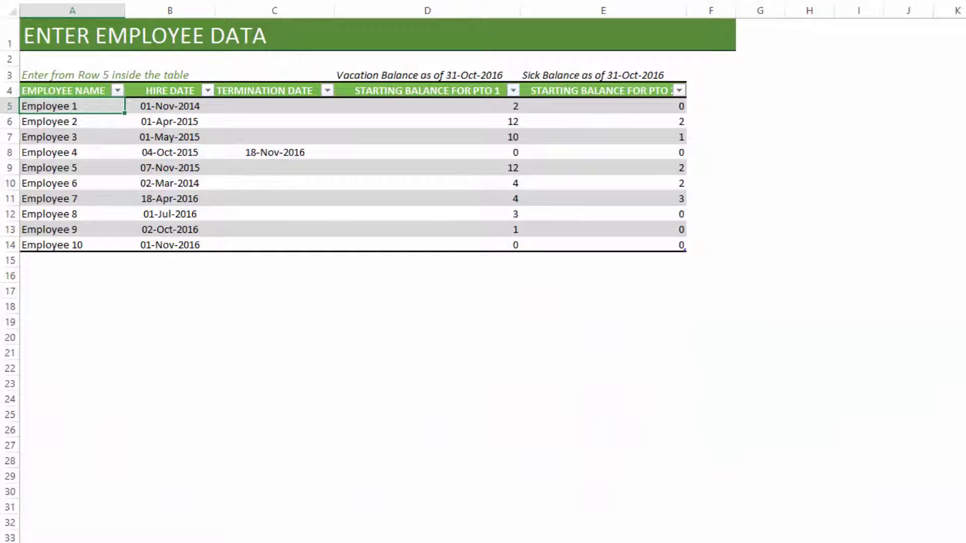
key(ctrl+Page_Down)
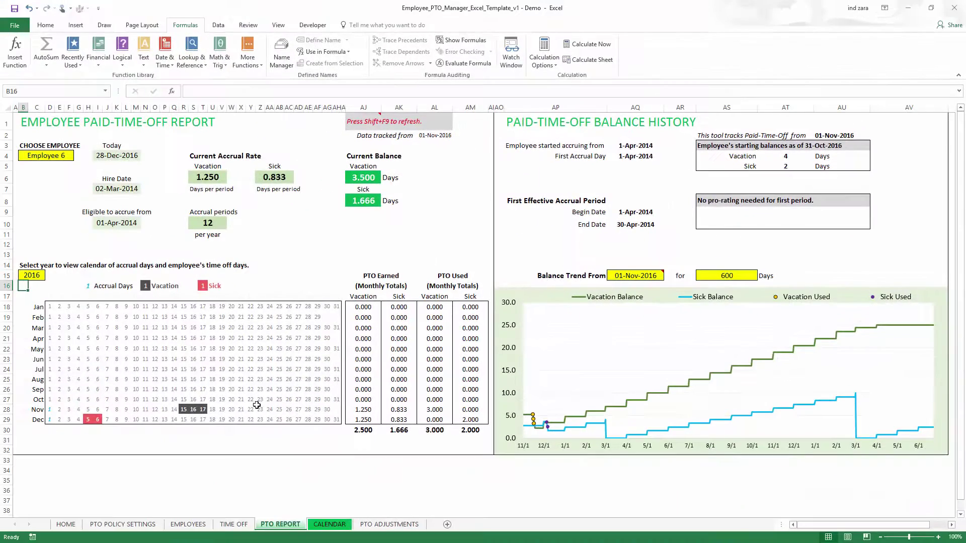
Step: On the Employees sheet, change Employee 10's hire date in B14 to 15-Nov-2016
click(187, 524)
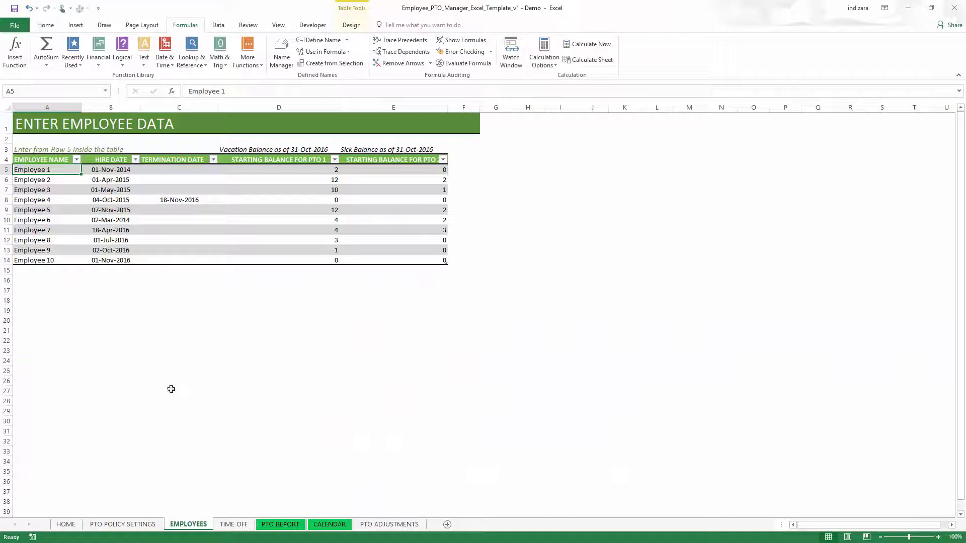
click(108, 262)
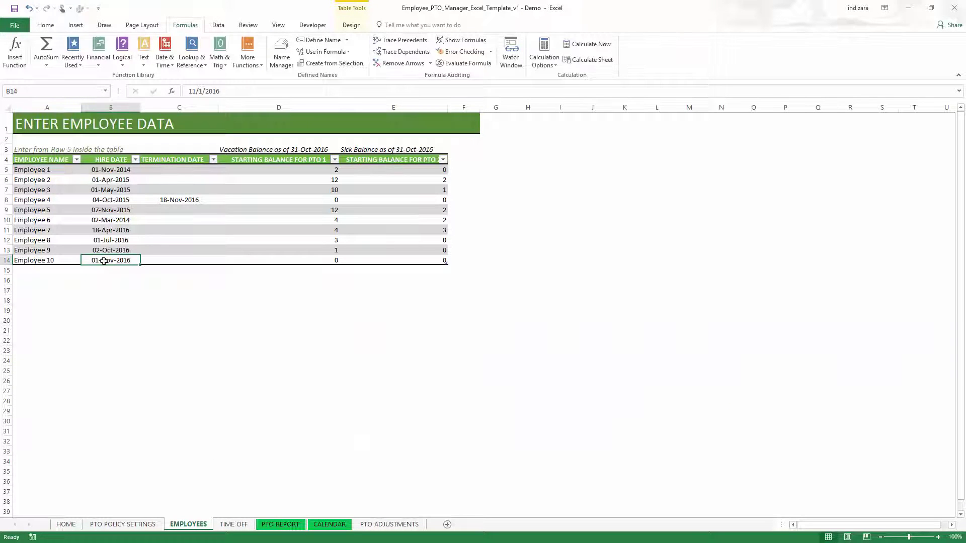
double_click(103, 261)
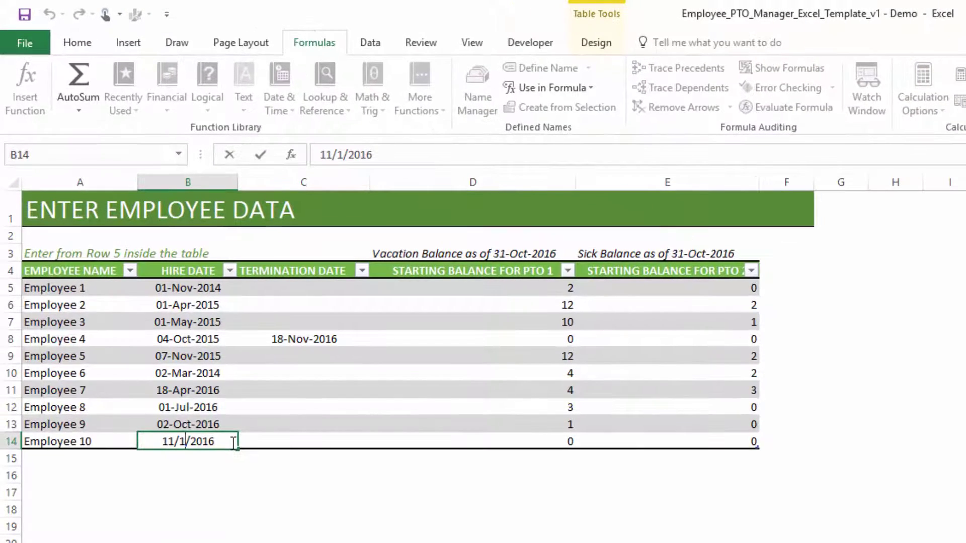
text(5)
key(Return)
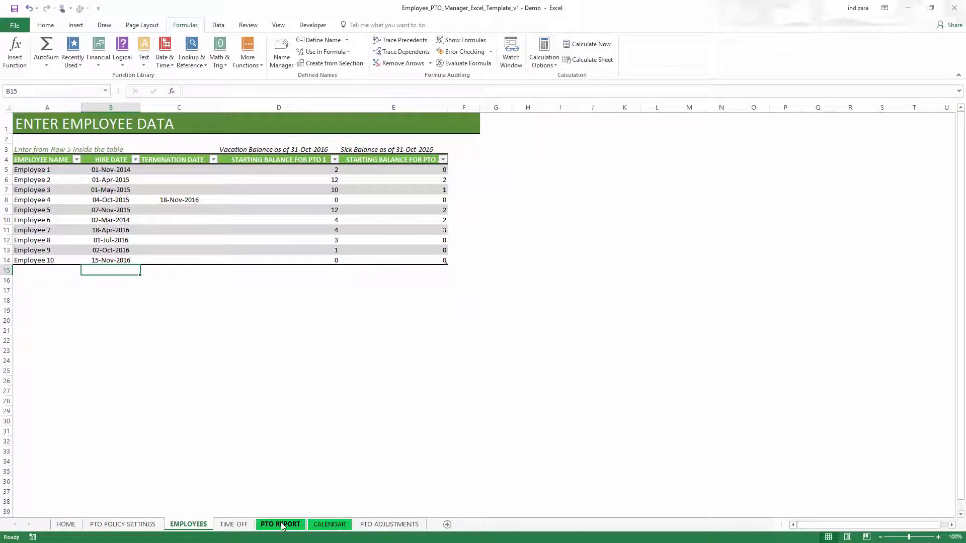
Step: Show Employee 10 on the PTO Report and recalculate the sheet
click(281, 524)
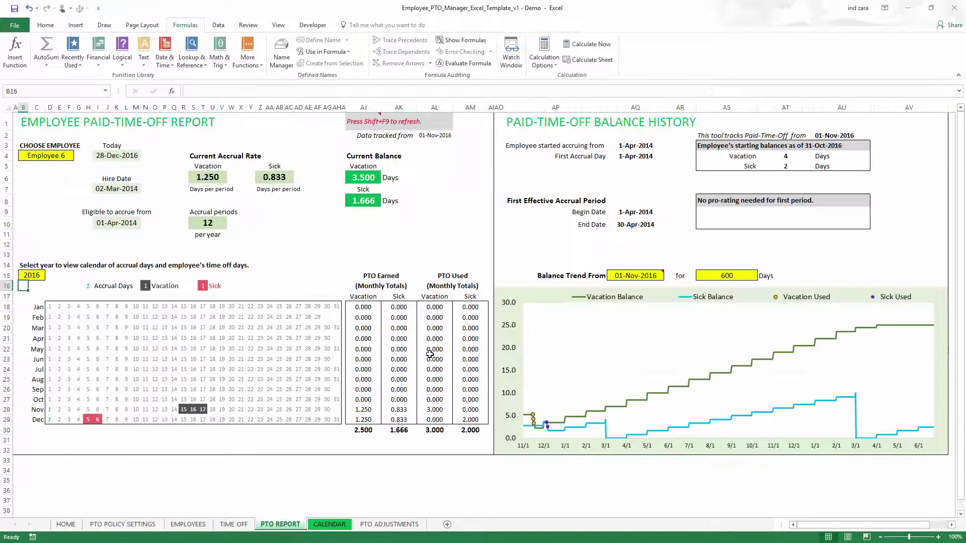
click(60, 156)
click(78, 156)
scroll(77, 200, down, 1)
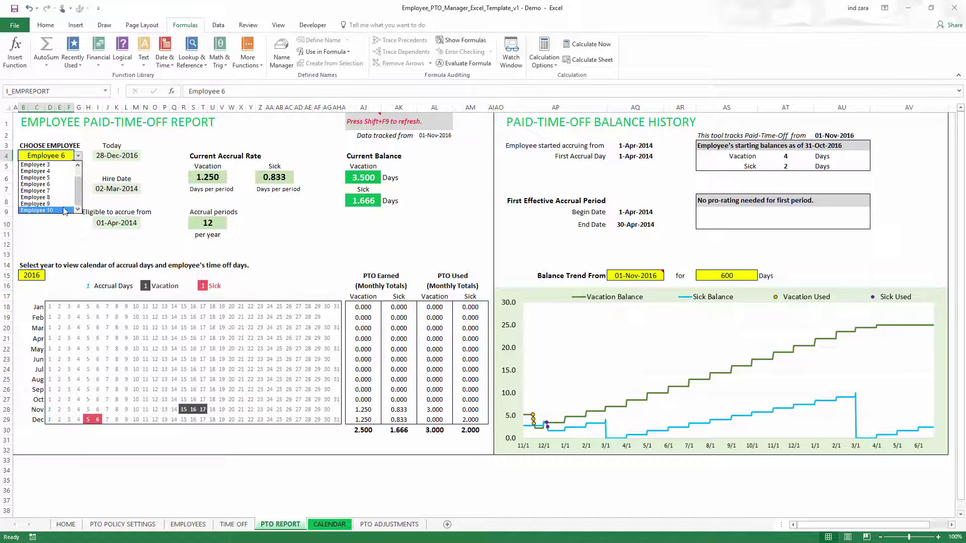
click(45, 210)
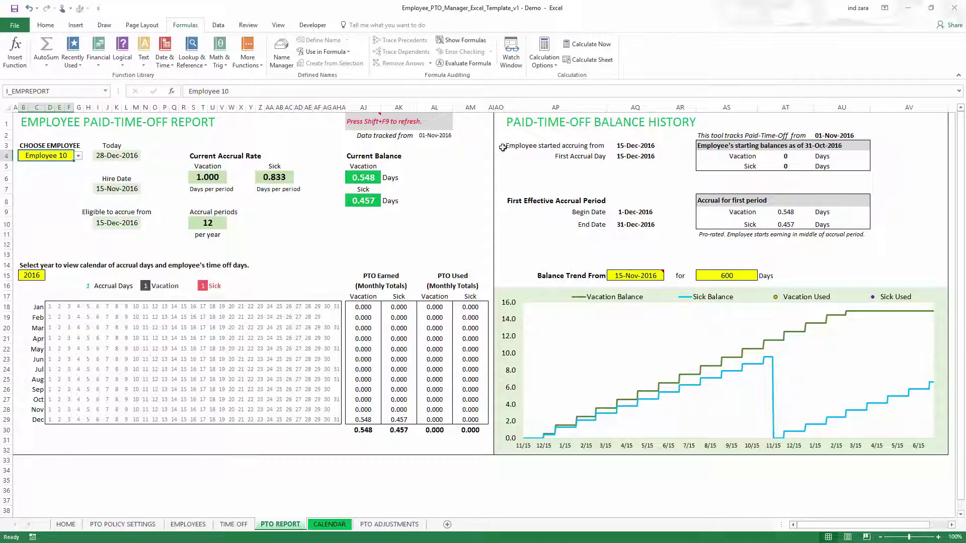
click(595, 60)
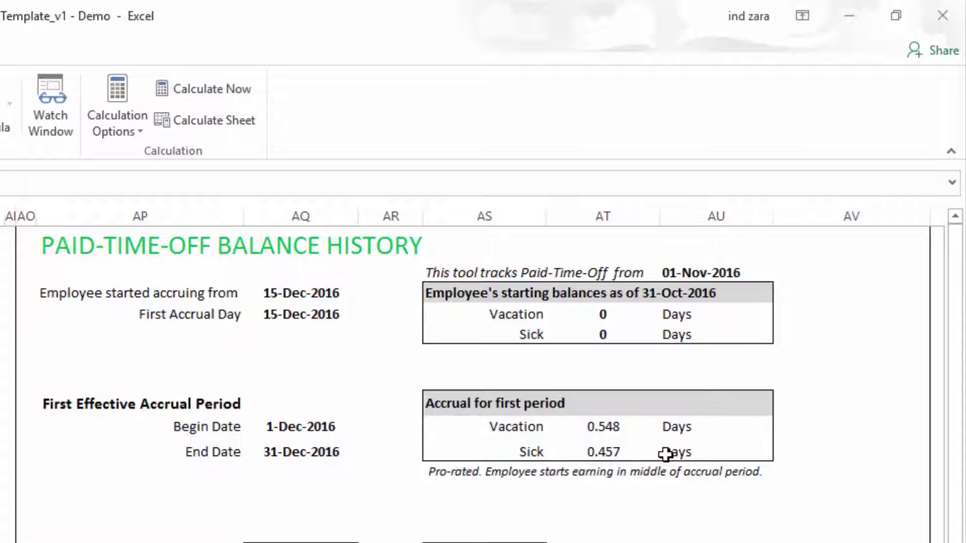
Step: Select the pro-rated first-period Vacation accrual cell to inspect it
click(618, 435)
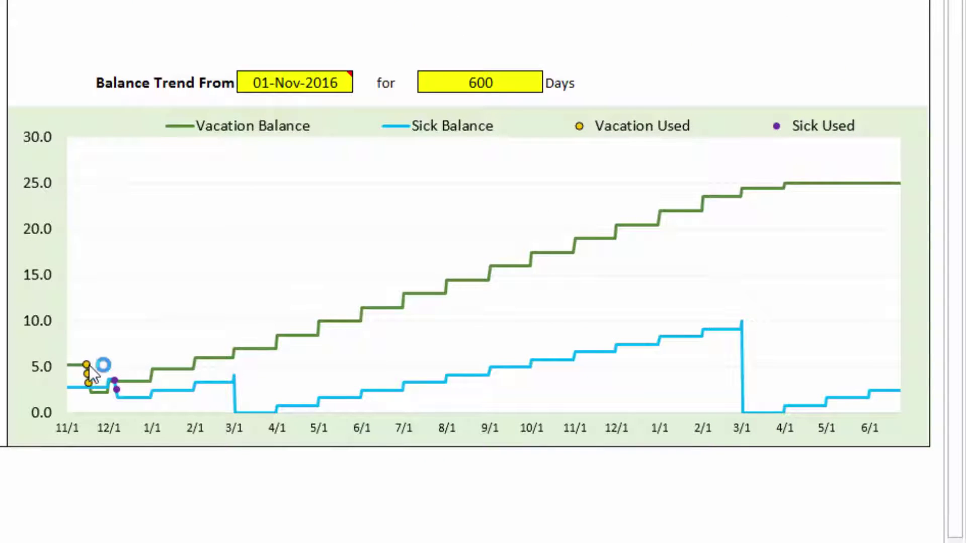
Step: Set the balance trend Days cell to 366 and check the default start date
mouse_move(87, 385)
mouse_move(122, 391)
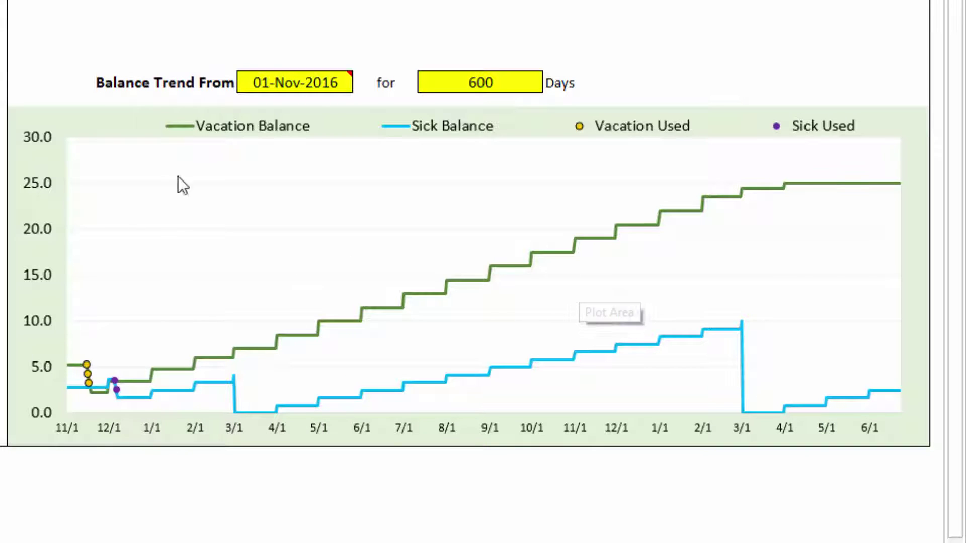
click(440, 83)
text(365)
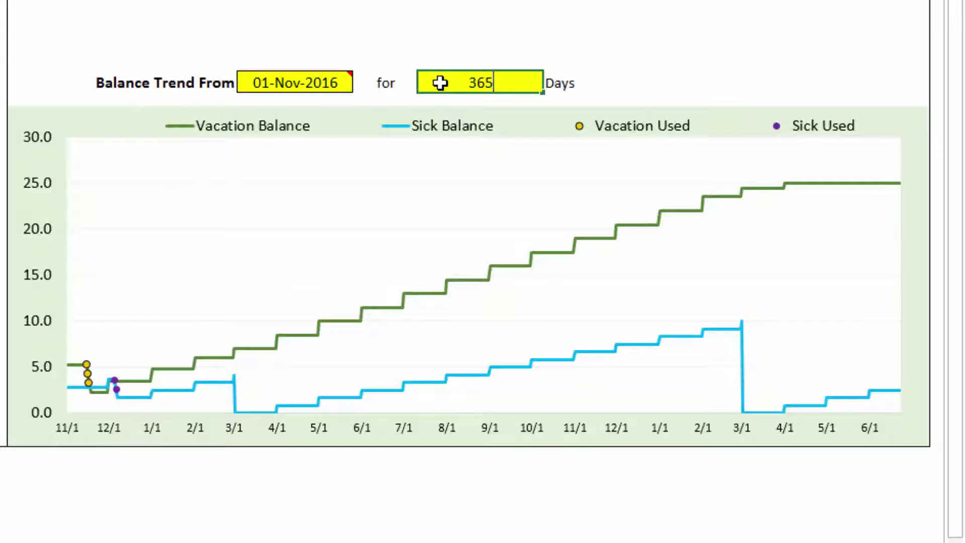
key(BackSpace)
text(6)
key(Return)
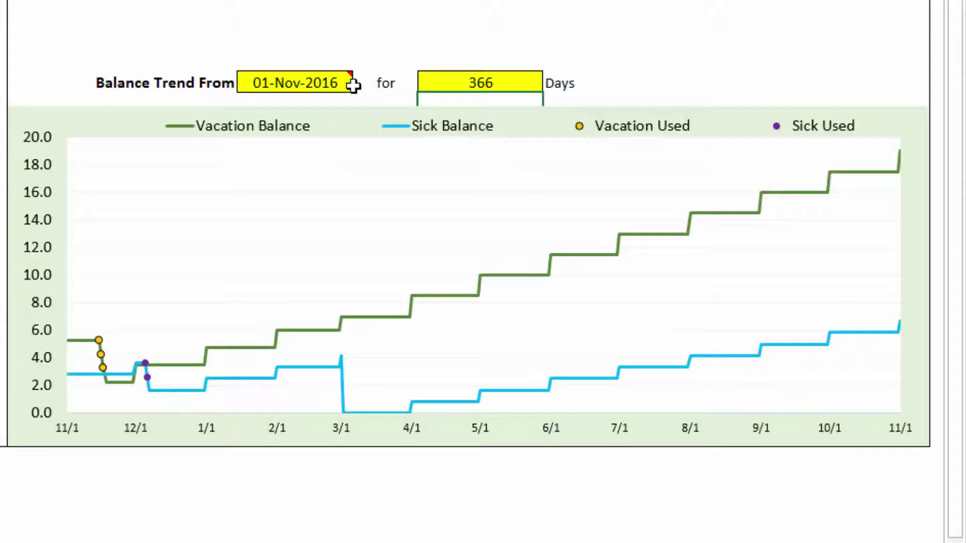
click(340, 73)
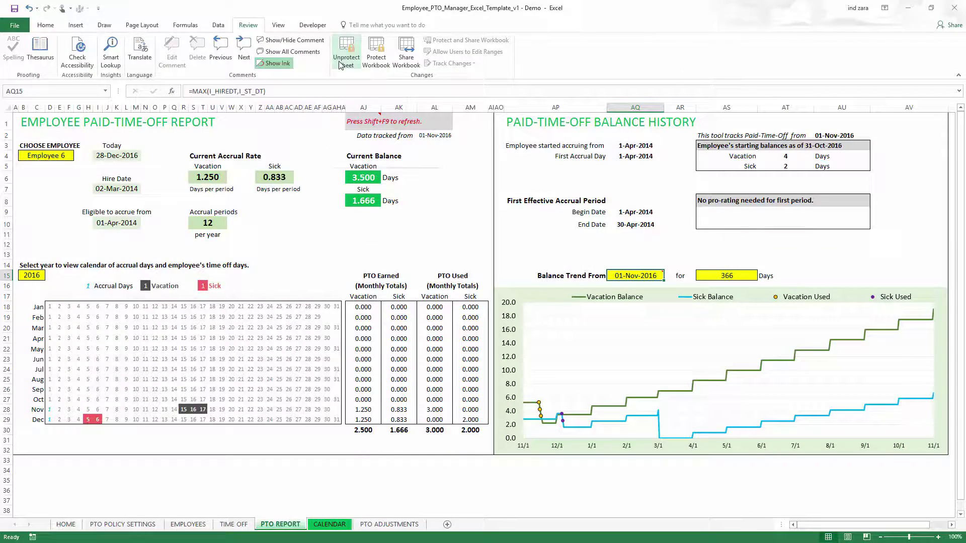
click(341, 63)
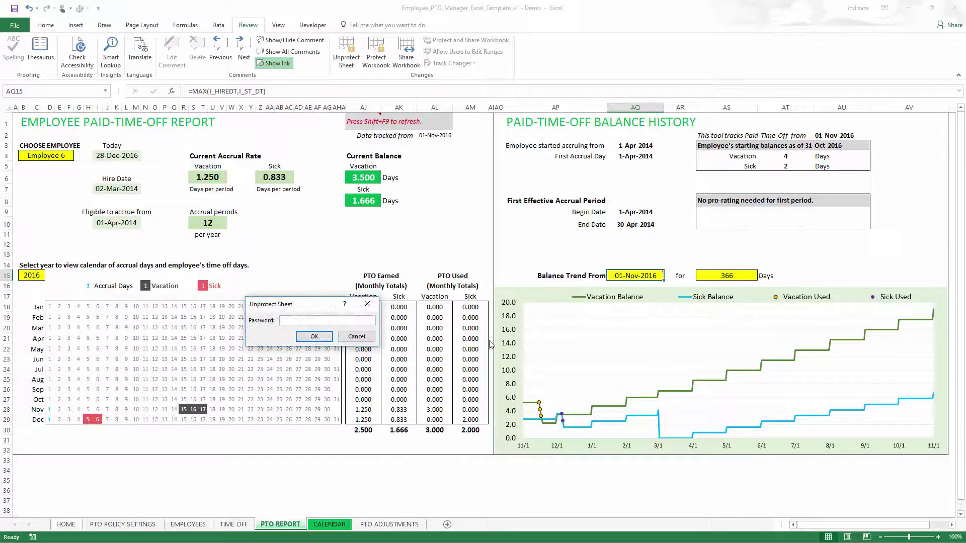
click(358, 338)
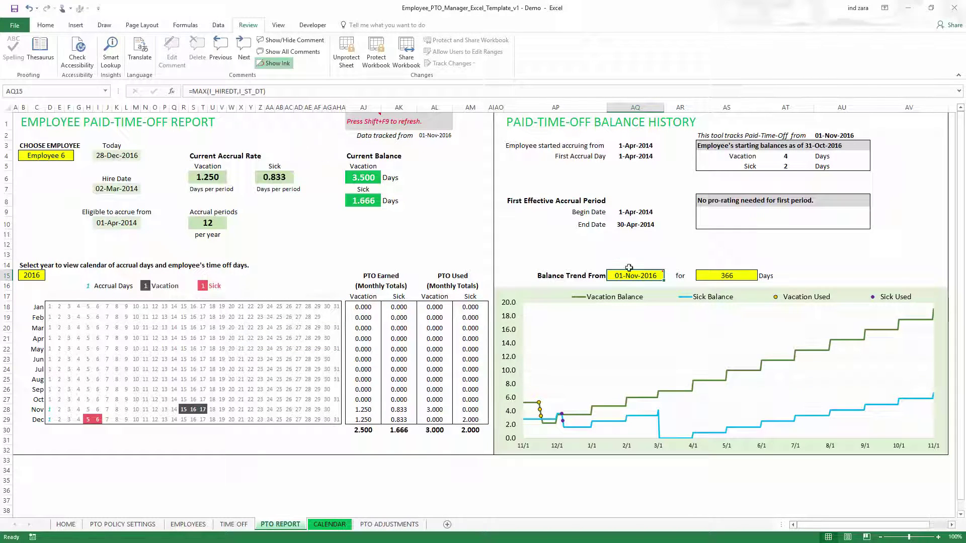
Step: Set the CALENDAR sheet's year to 2016 and its month to November
mouse_move(651, 283)
click(340, 525)
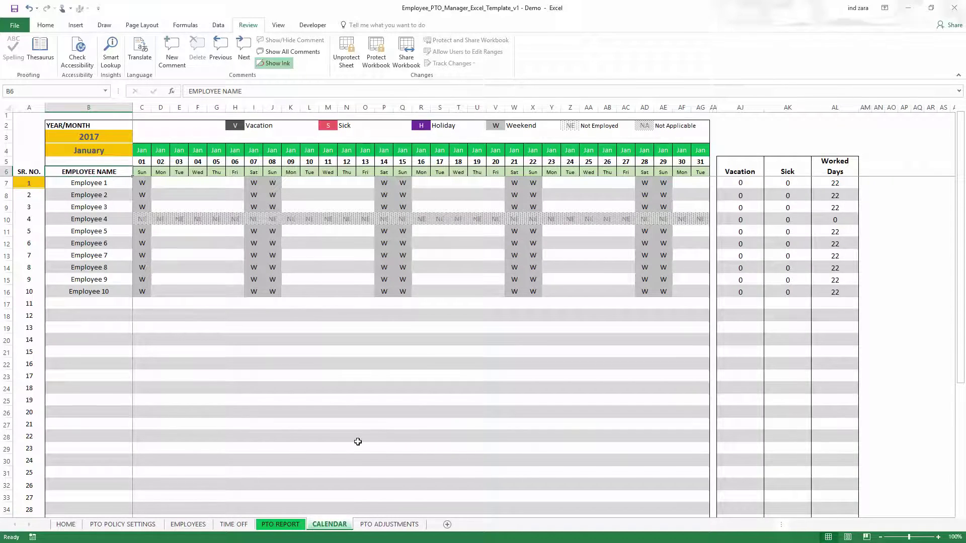
click(109, 141)
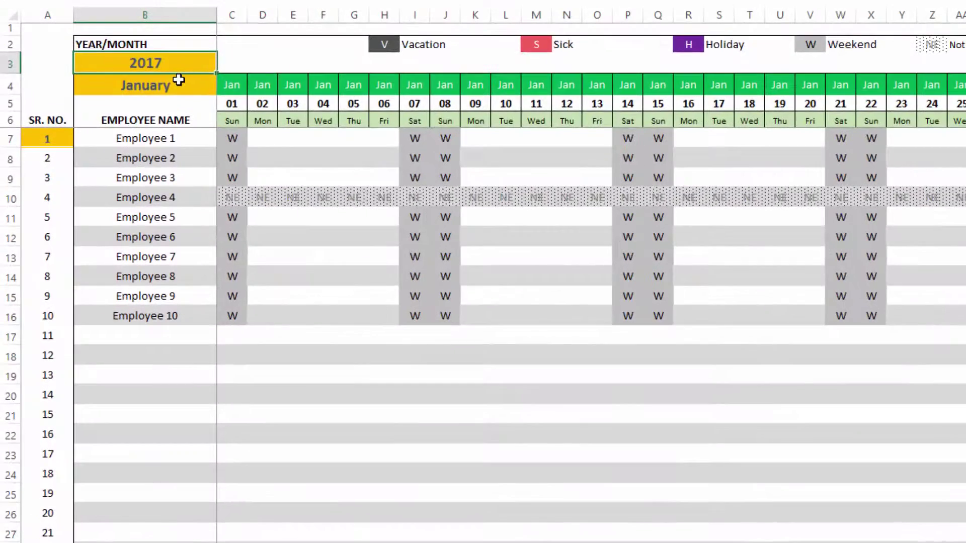
text(2016)
key(Return)
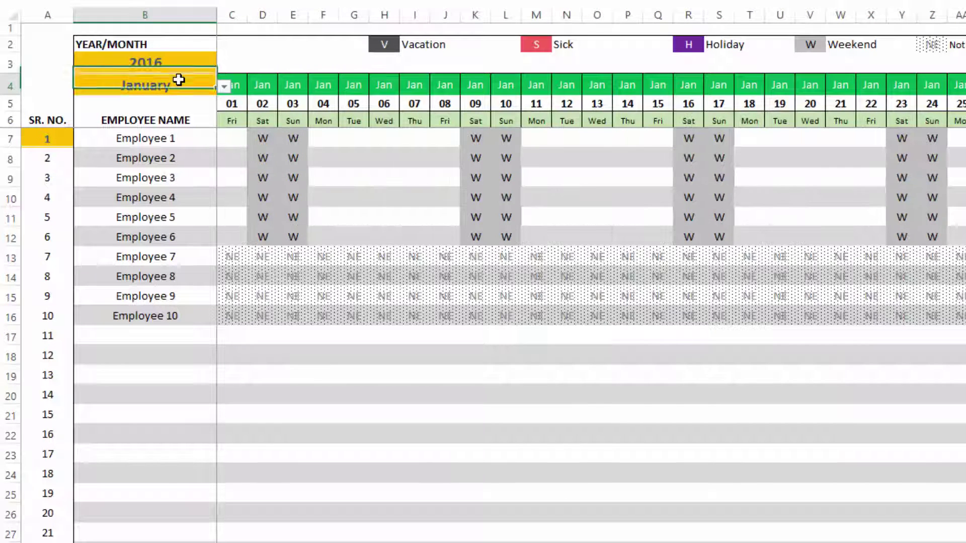
click(224, 87)
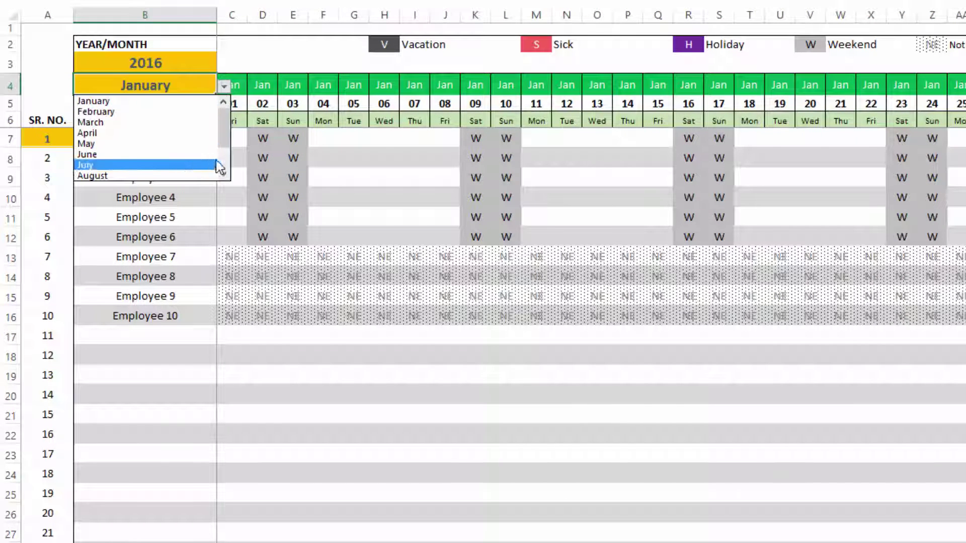
scroll(209, 165, down, 2)
click(206, 165)
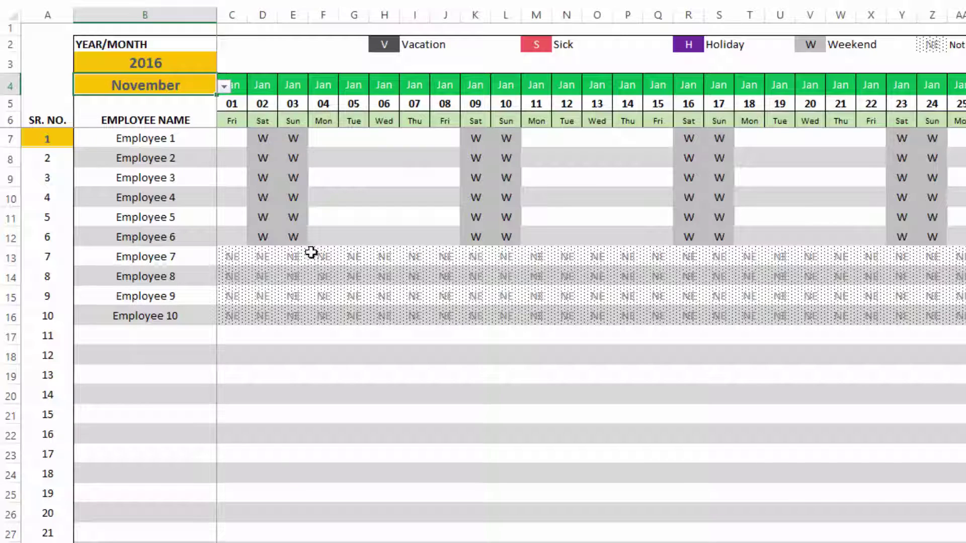
click(271, 57)
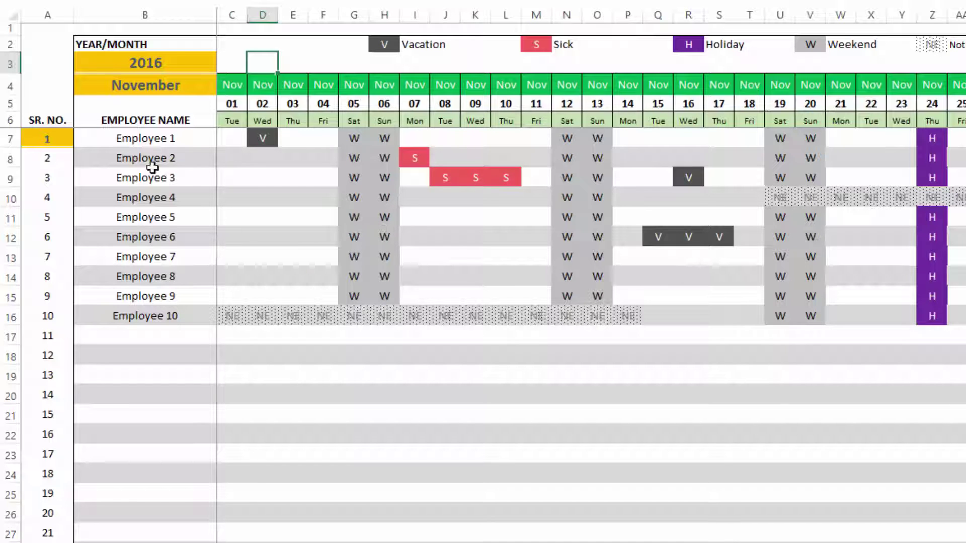
drag(55, 143, 48, 295)
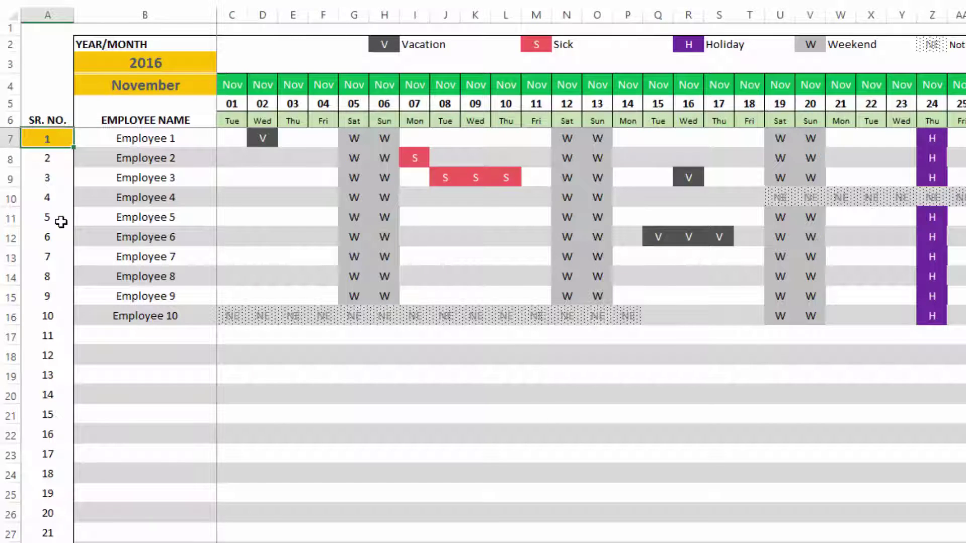
key(ctrl+9)
scroll(61, 222, down, 4)
key(ctrl+shift+9)
scroll(61, 222, up, 2)
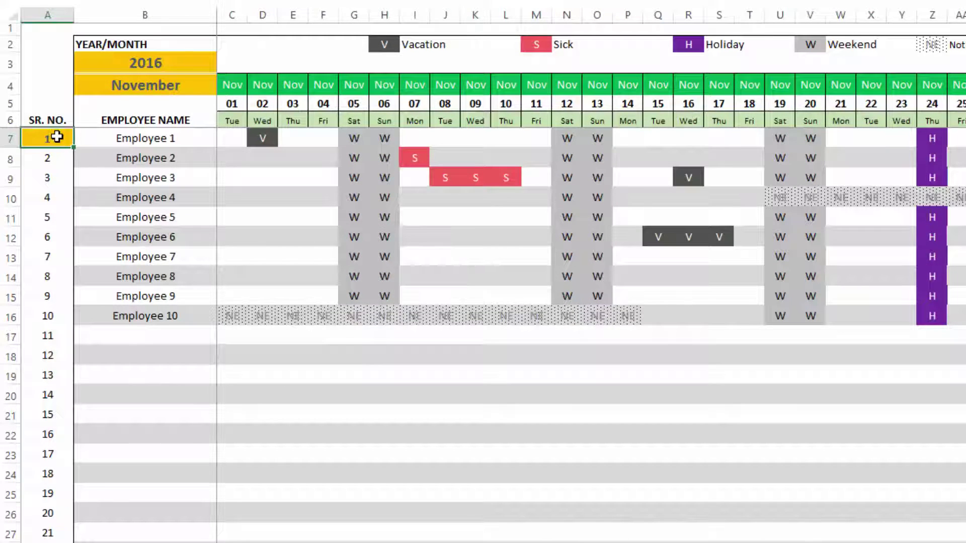
text(5)
key(Return)
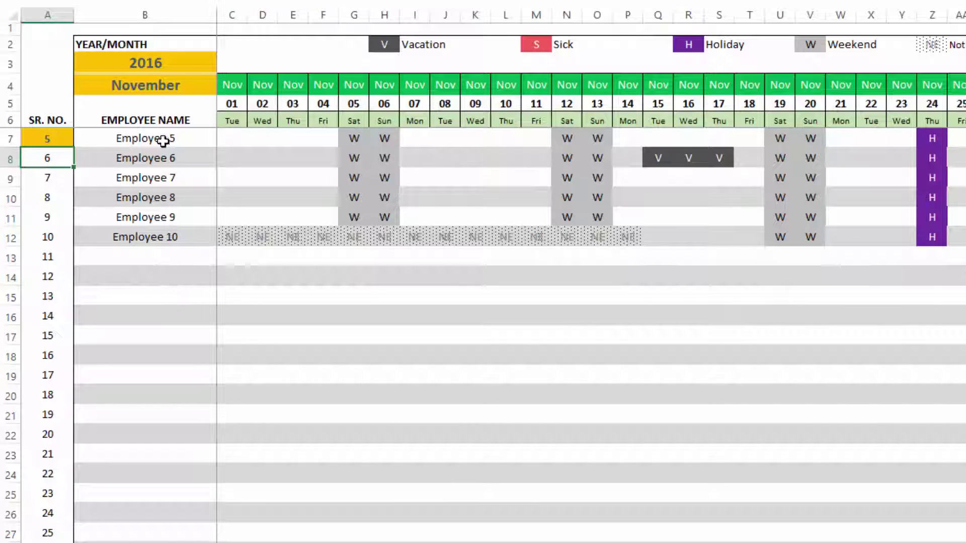
scroll(78, 245, down, 10)
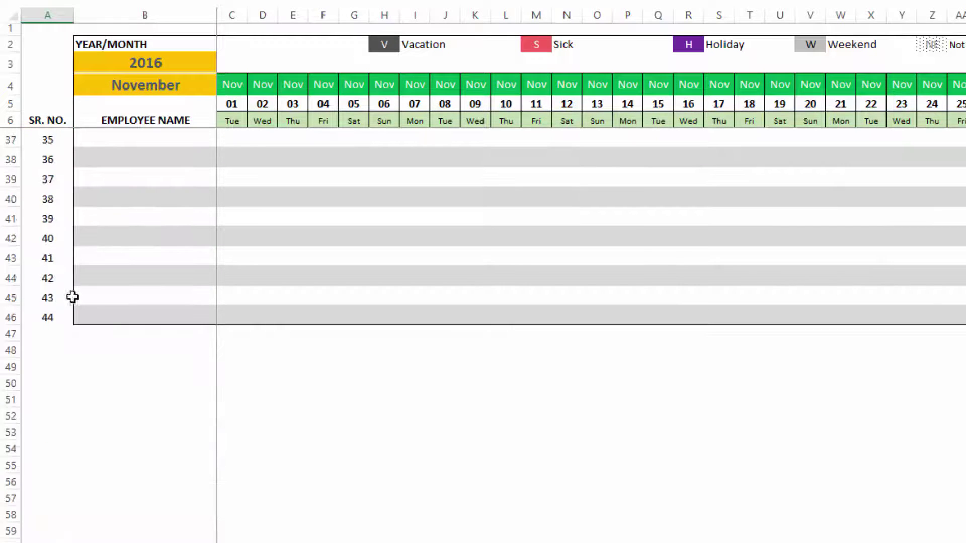
scroll(134, 312, up, 10)
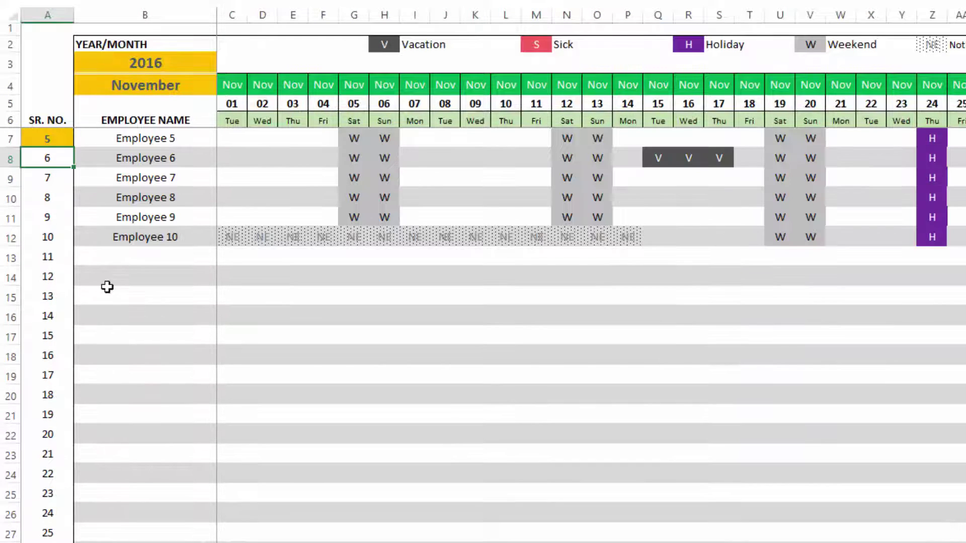
click(67, 140)
double_click(67, 140)
text(1)
key(Return)
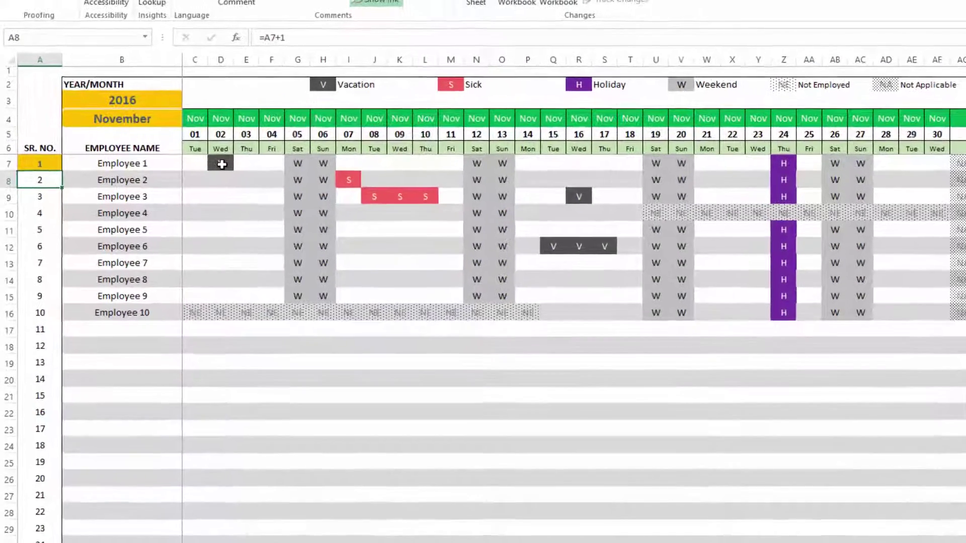
click(182, 135)
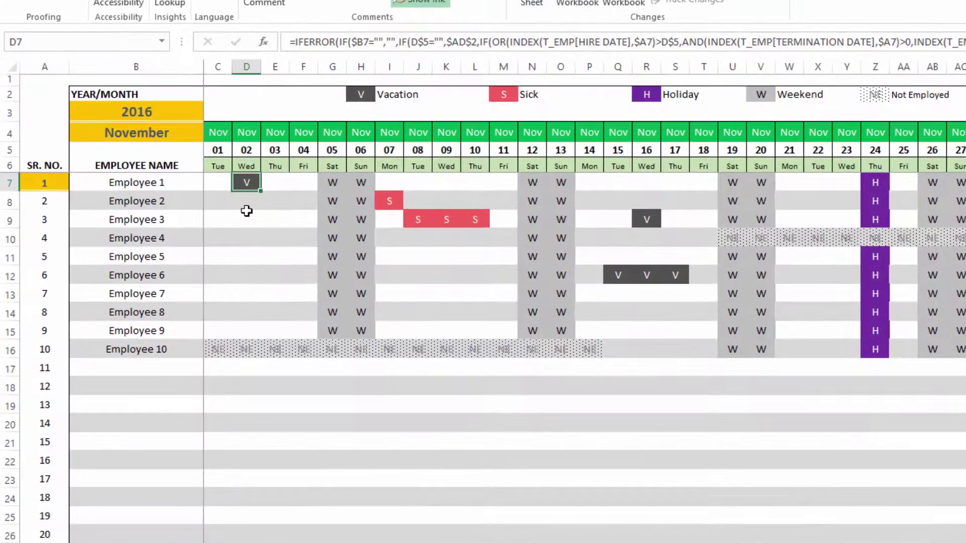
click(359, 96)
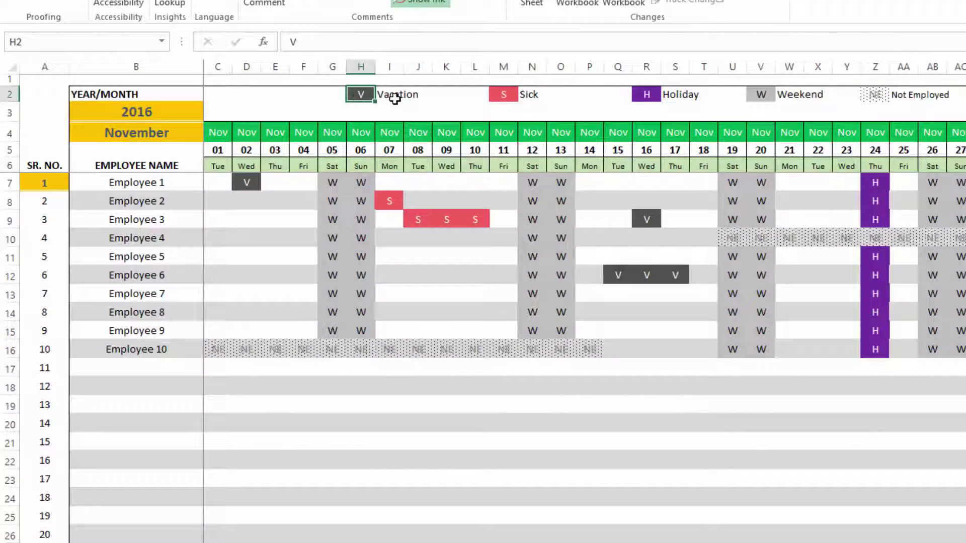
text(P)
key(Return)
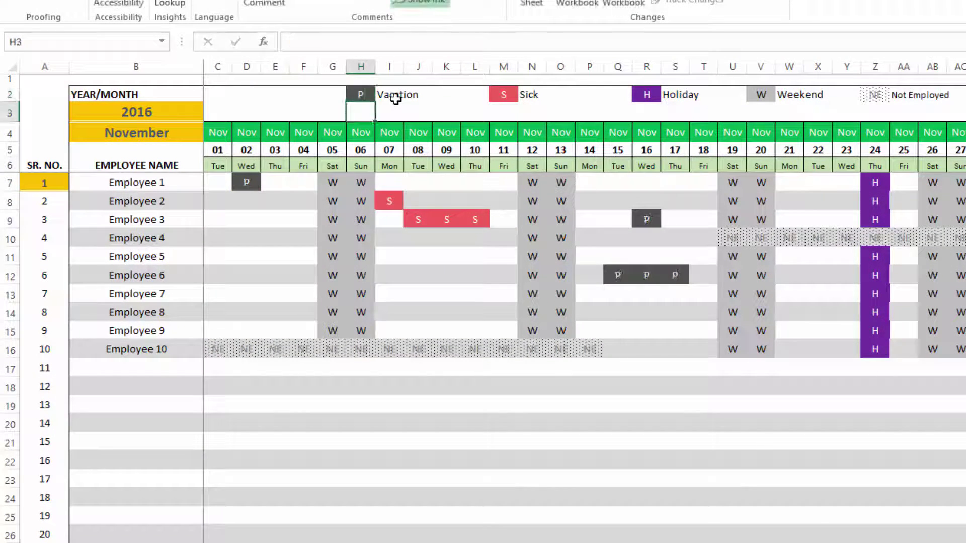
click(364, 94)
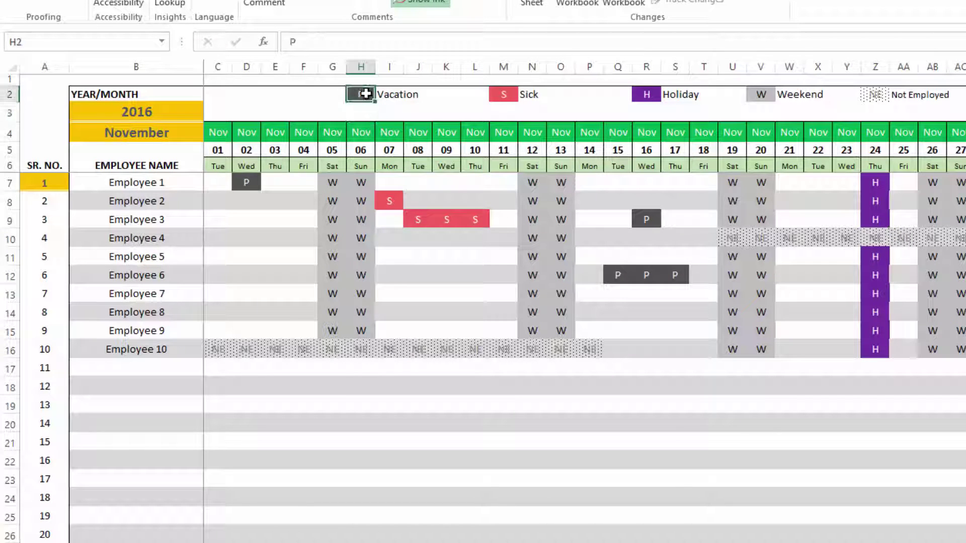
text(v)
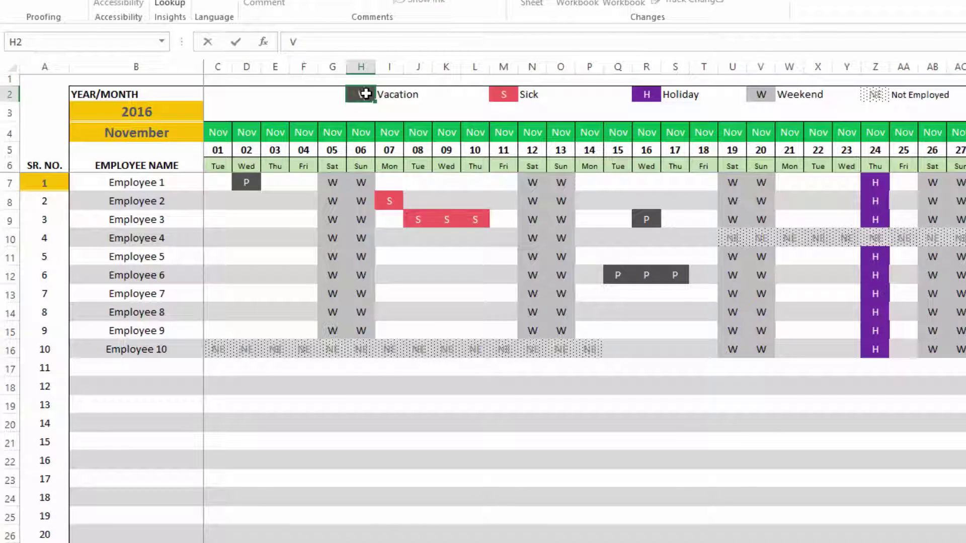
key(Return)
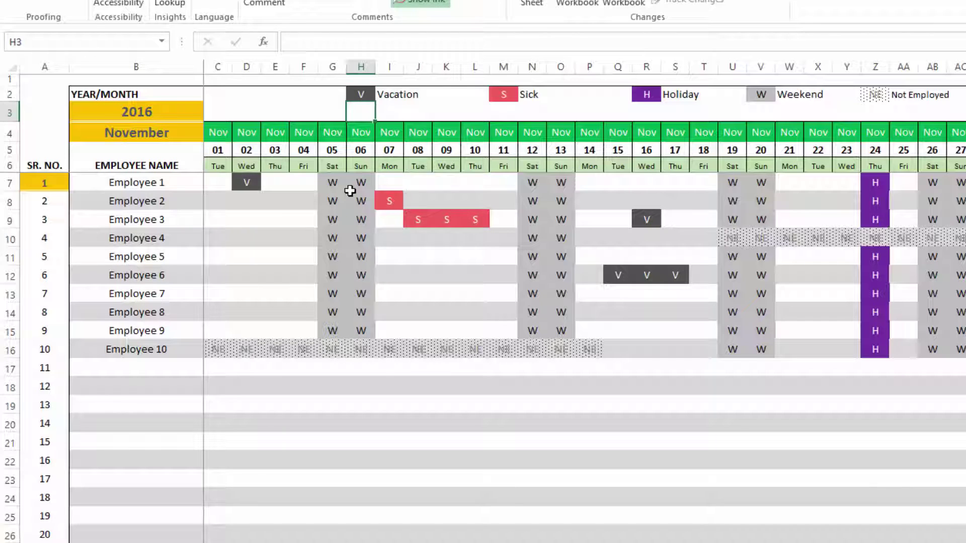
click(500, 96)
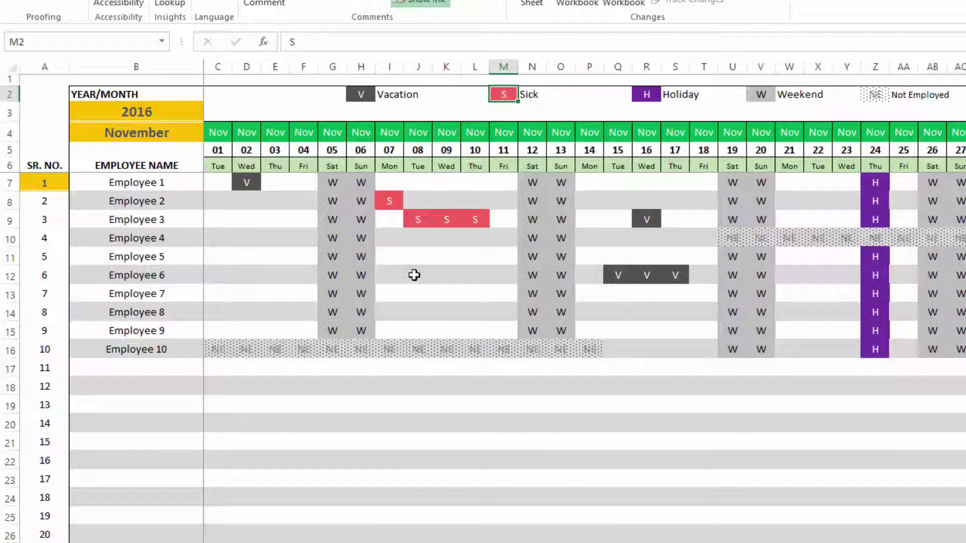
scroll(414, 275, down, 4)
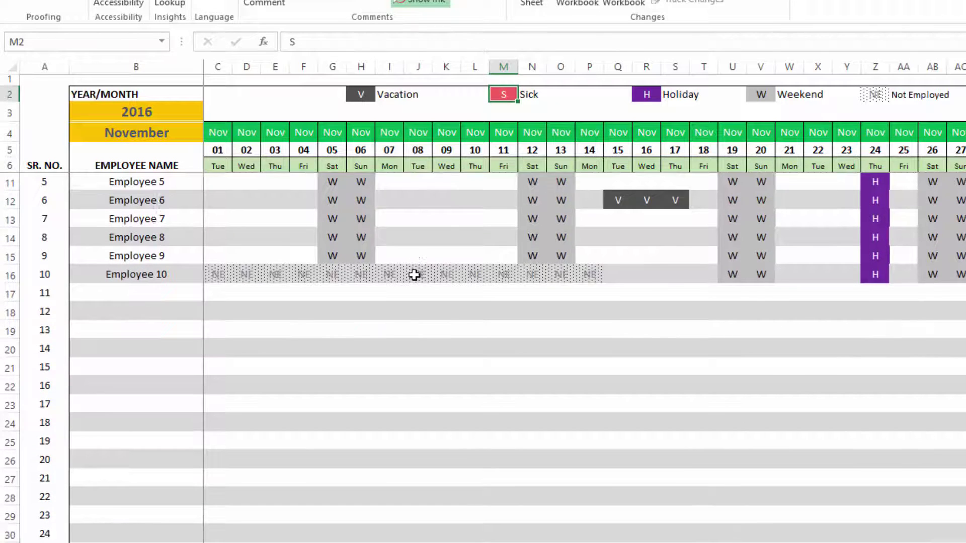
scroll(414, 275, up, 4)
scroll(414, 274, down, 9)
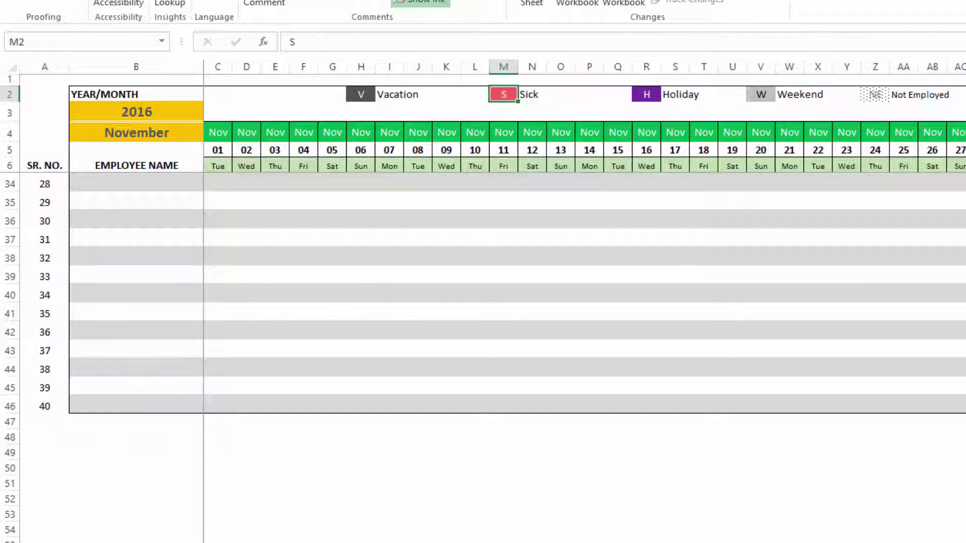
scroll(483, 358, up, 9)
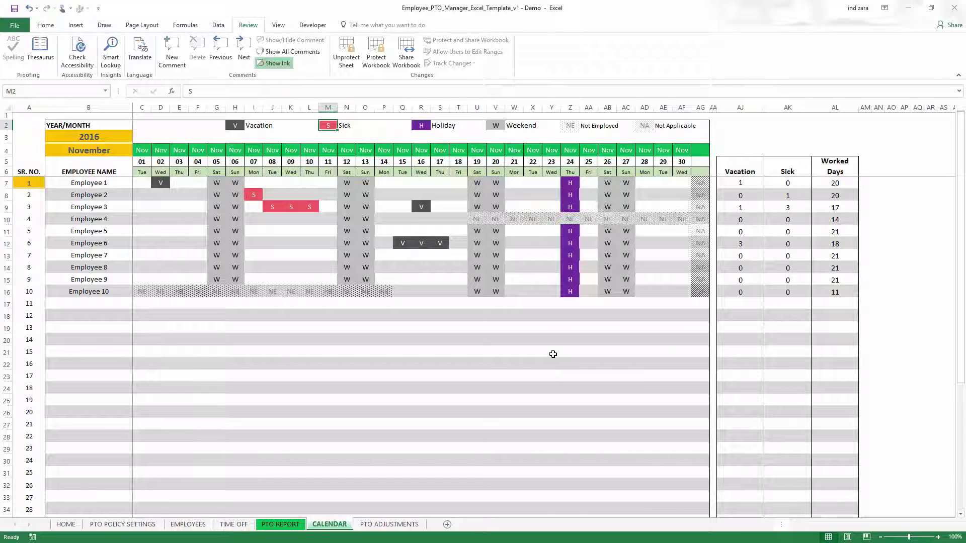
Step: Go to the PTO ADJUSTMENTS sheet, briefly passing through HOME
click(403, 524)
click(66, 524)
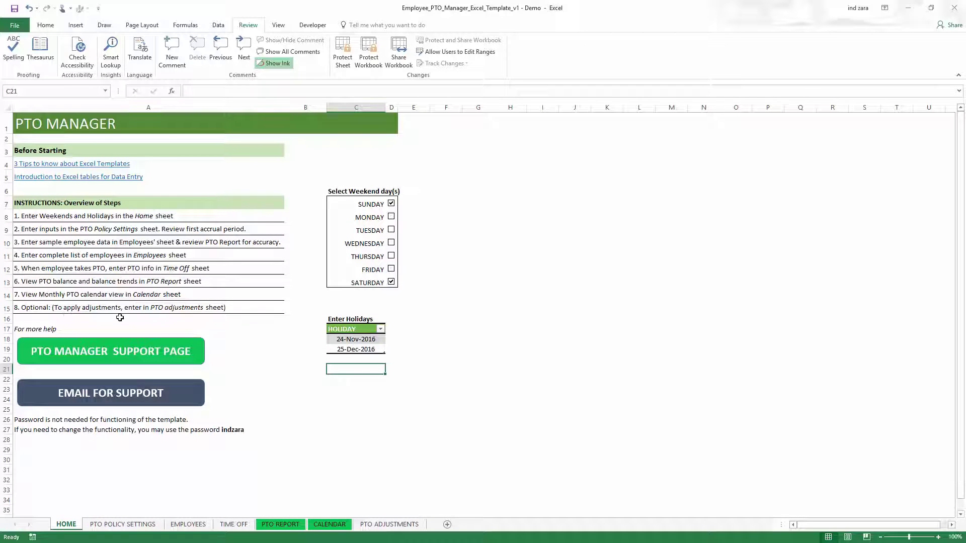
click(376, 525)
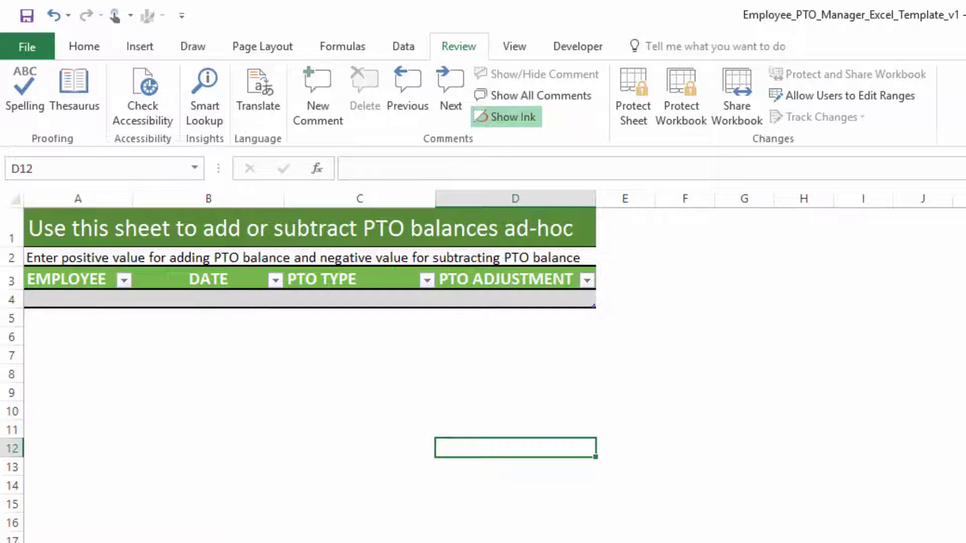
Step: Fill the first adjustment row with Employee 1, date 12/2/2016 and PTO type Vacation
click(116, 300)
click(139, 300)
click(111, 317)
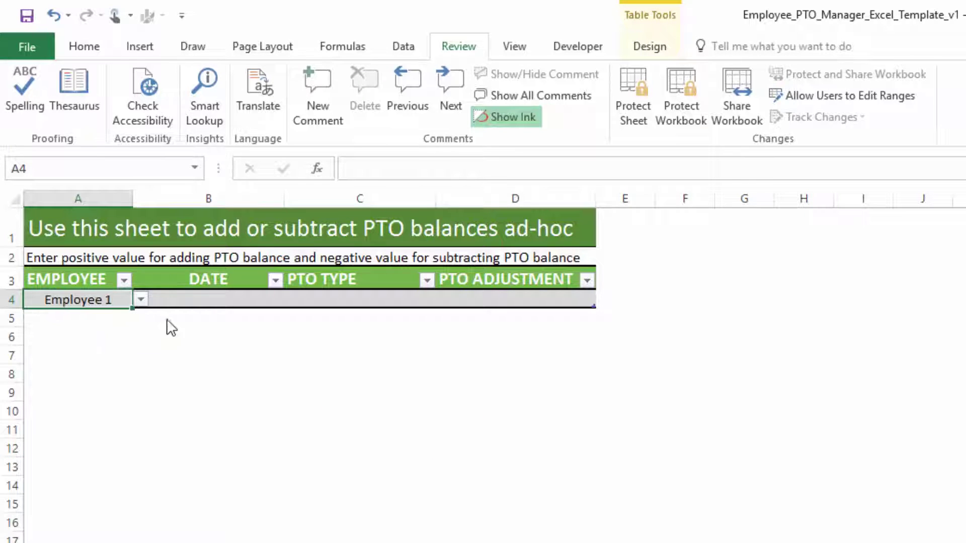
key(Tab)
text(12/2/2016)
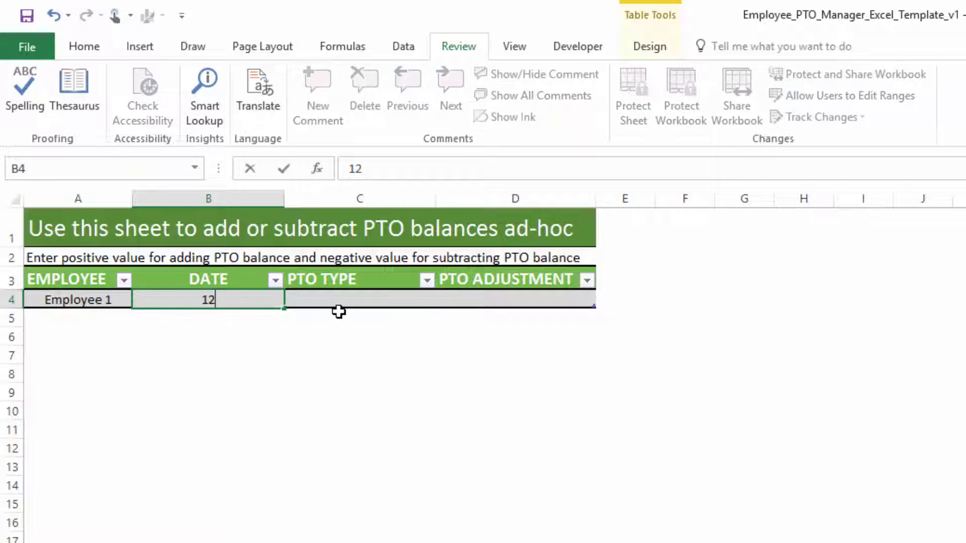
key(Tab)
click(442, 300)
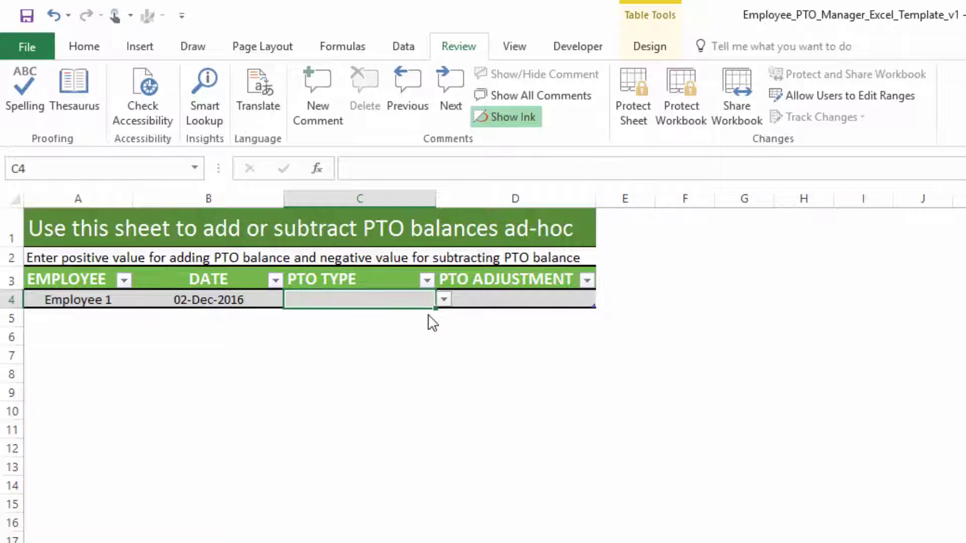
click(440, 316)
Step: Enter -5 as the adjustment amount and select the completed Employee 1 entry
click(488, 294)
text(5)
key(Return)
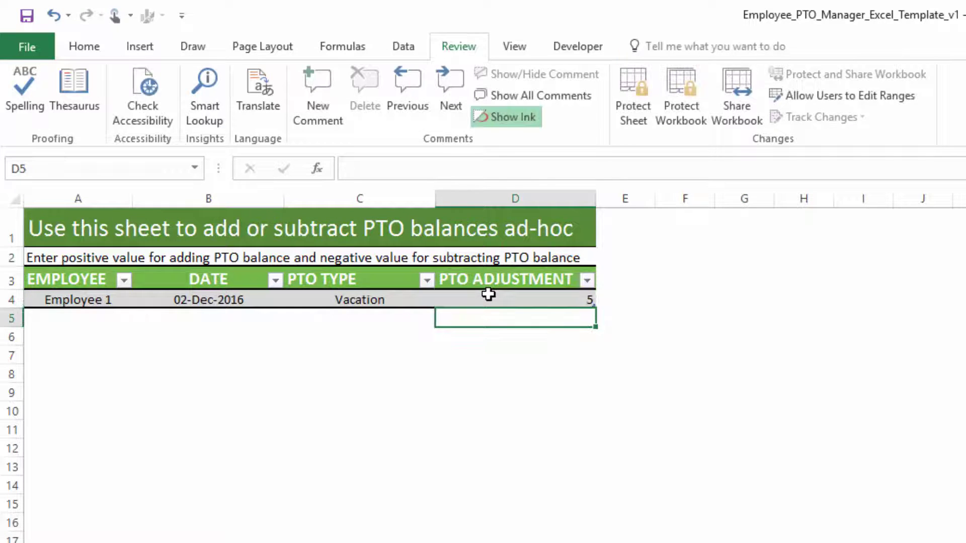
click(488, 295)
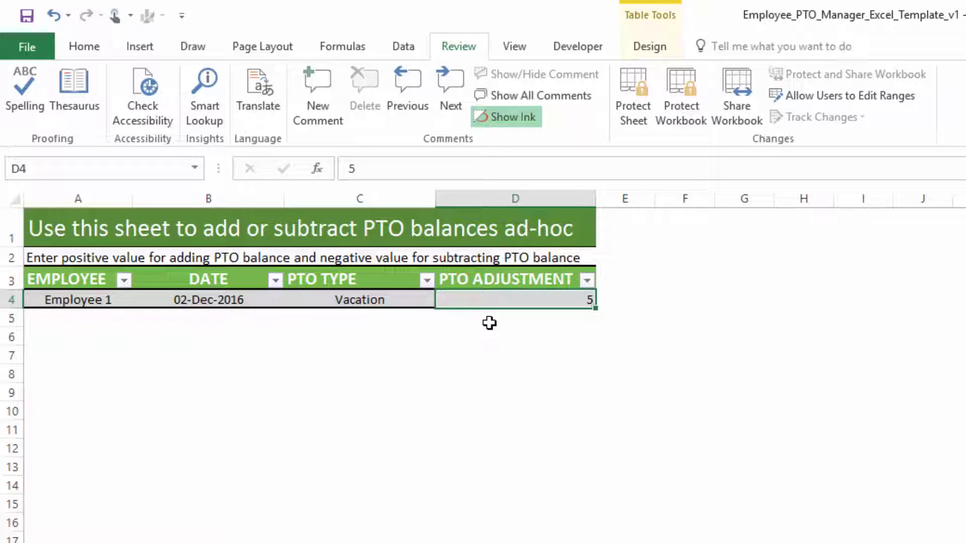
text(-5)
key(Return)
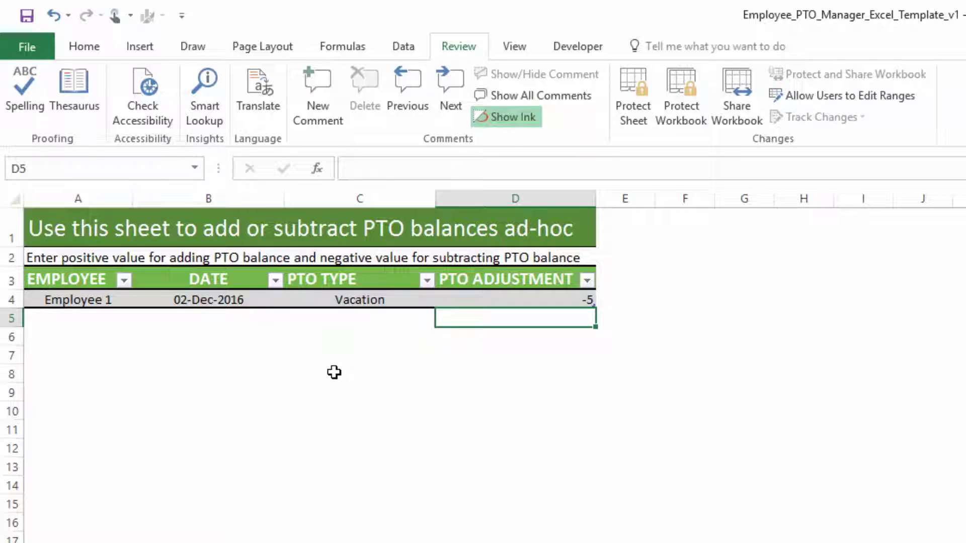
click(60, 302)
drag(60, 303, 498, 306)
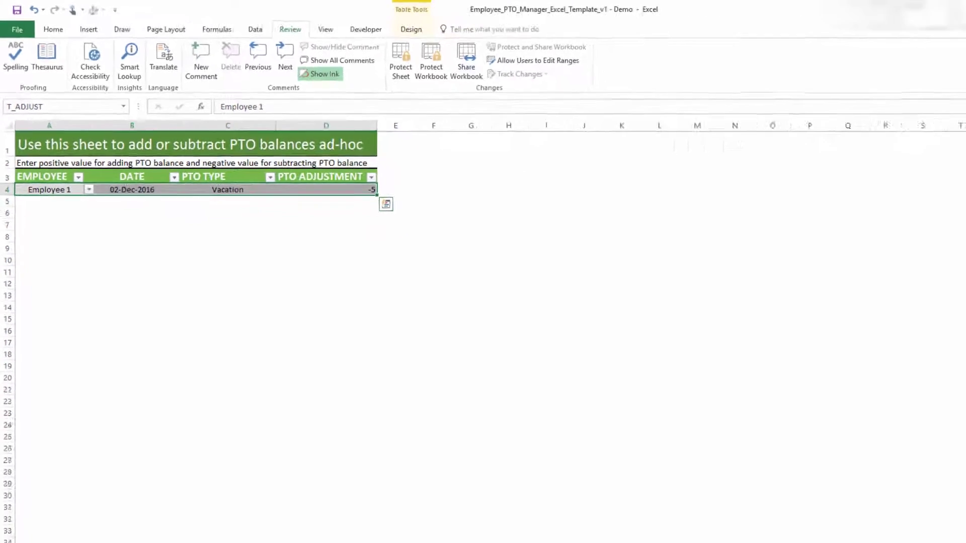
Step: Look through the HOME, EMPLOYEES and TIME OFF sheets, ending on PTO REPORT
click(66, 524)
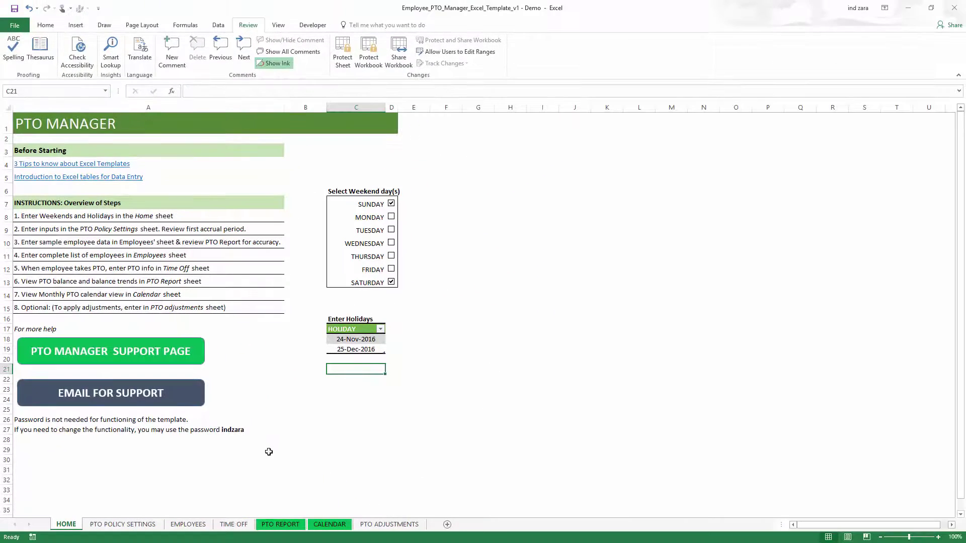
click(204, 525)
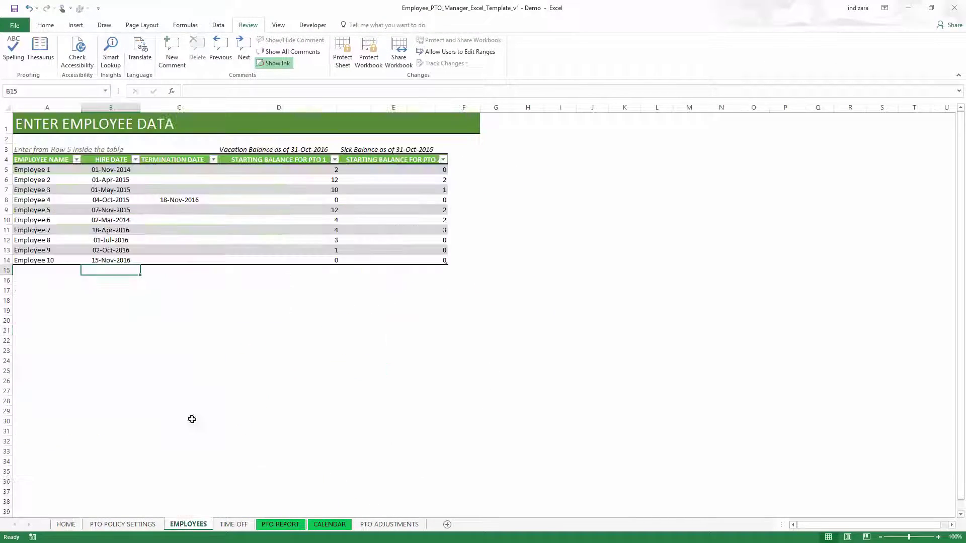
click(234, 524)
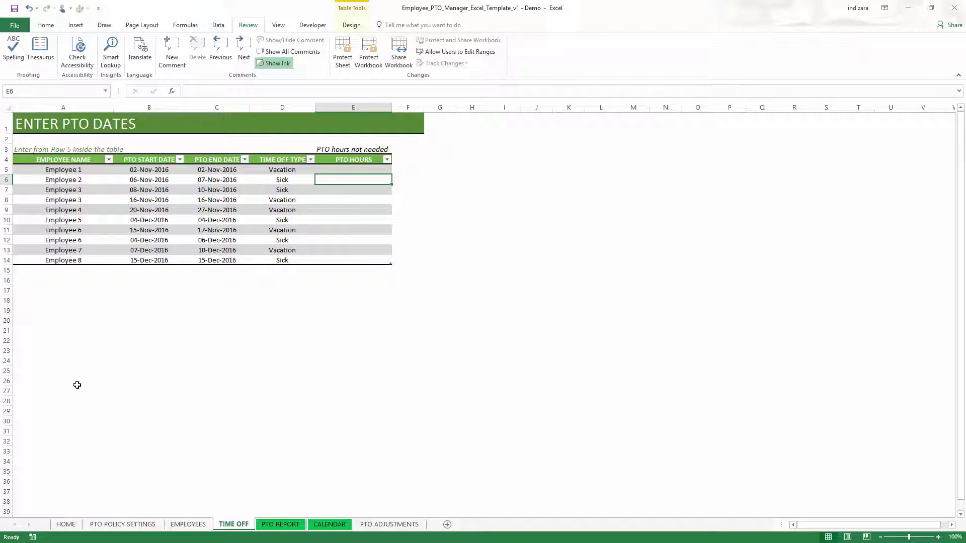
click(282, 524)
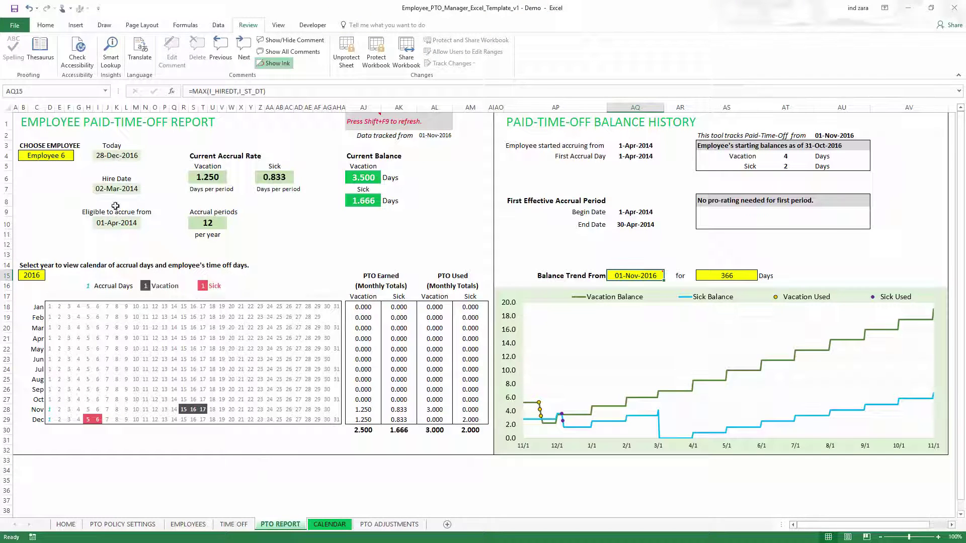
Step: Keep Employee 6 as the report employee and recalculate the sheet
click(66, 159)
click(78, 155)
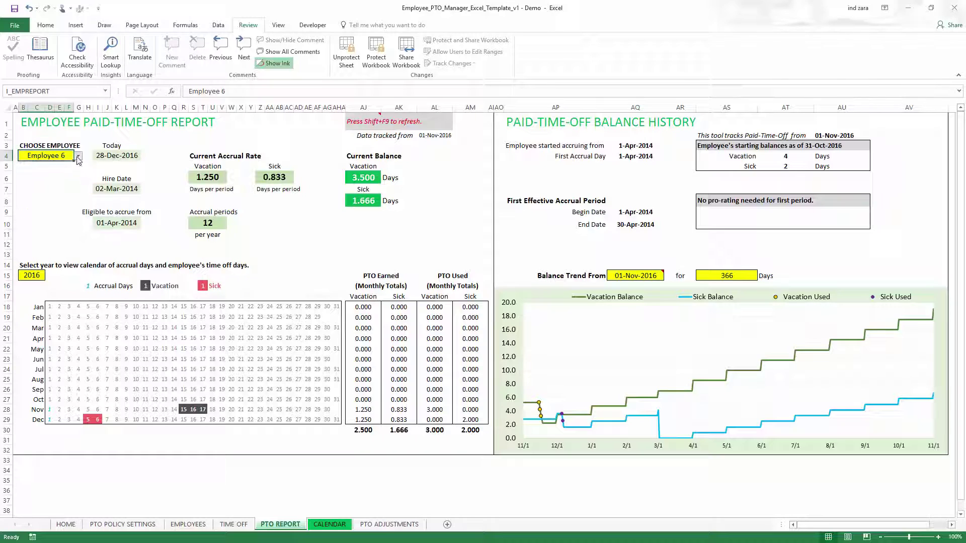
click(78, 157)
click(185, 25)
click(572, 62)
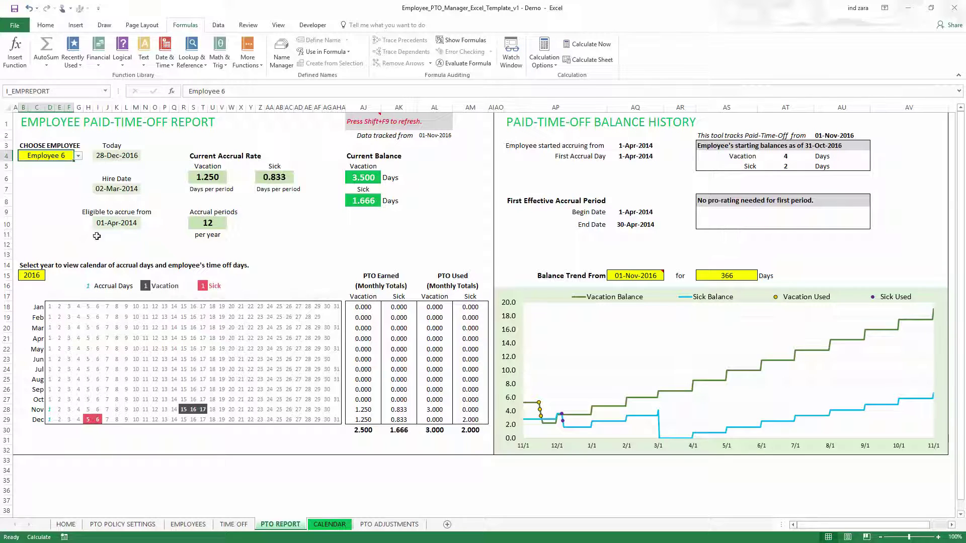
click(23, 31)
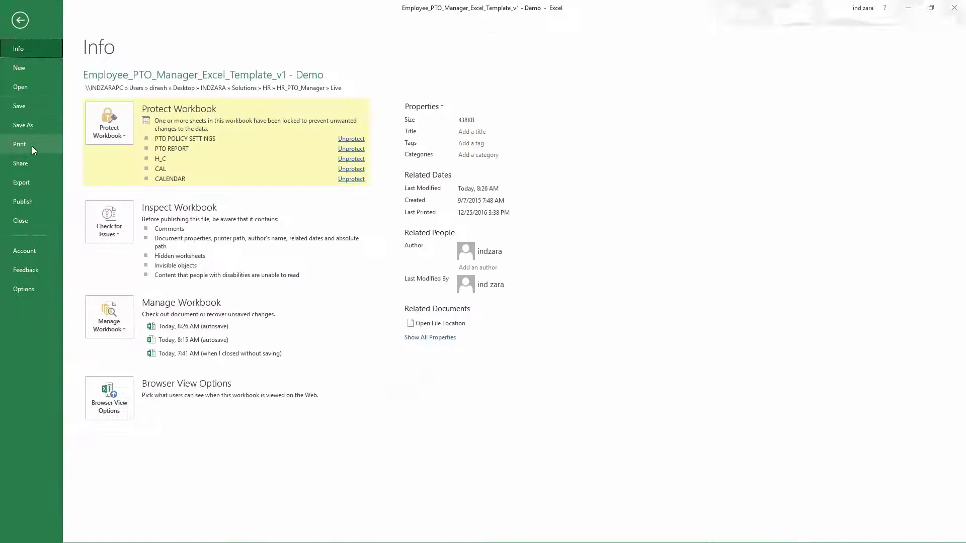
click(32, 146)
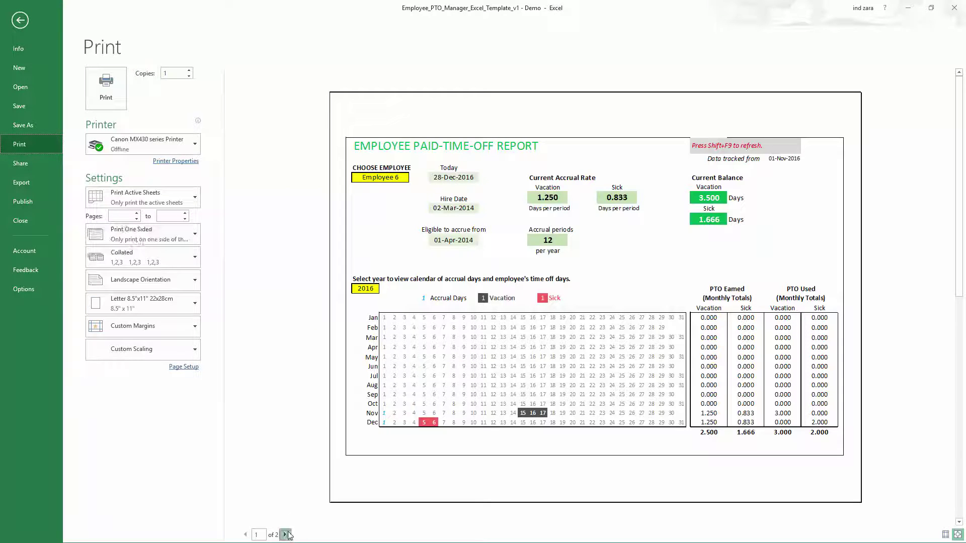
click(285, 534)
click(246, 535)
click(33, 182)
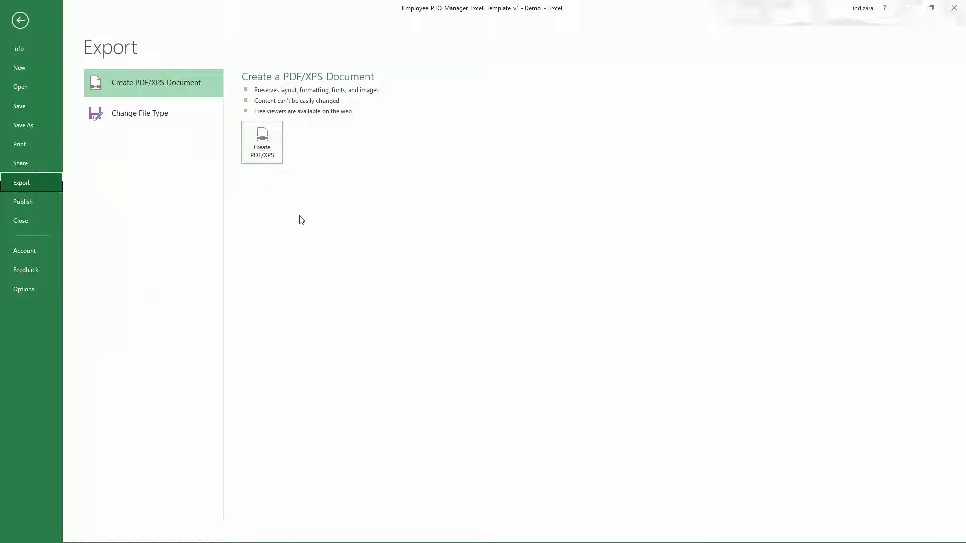
click(21, 22)
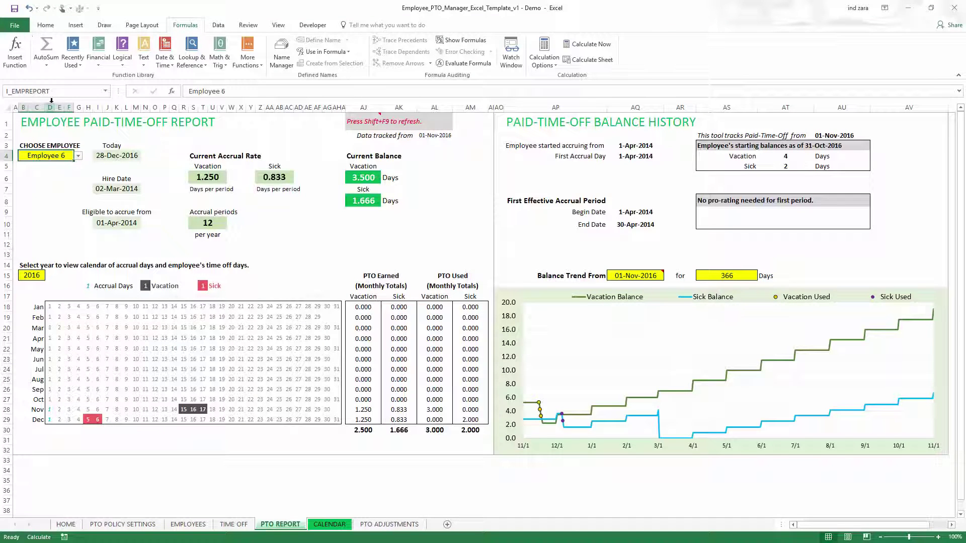
click(17, 27)
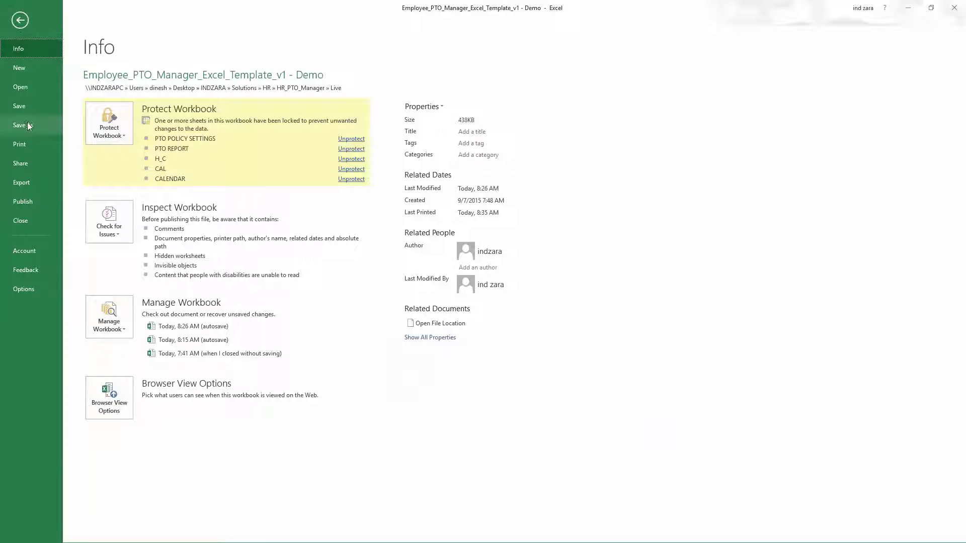
click(26, 187)
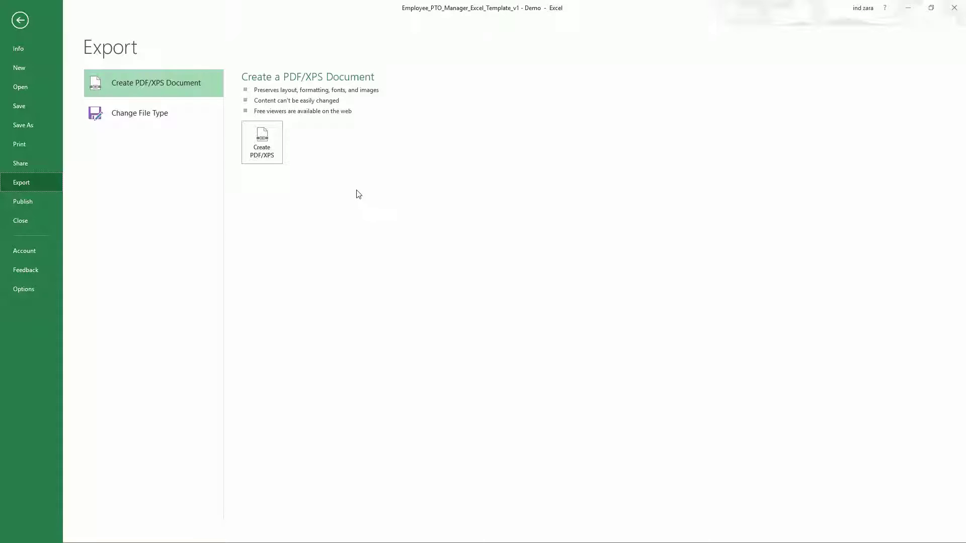
click(20, 20)
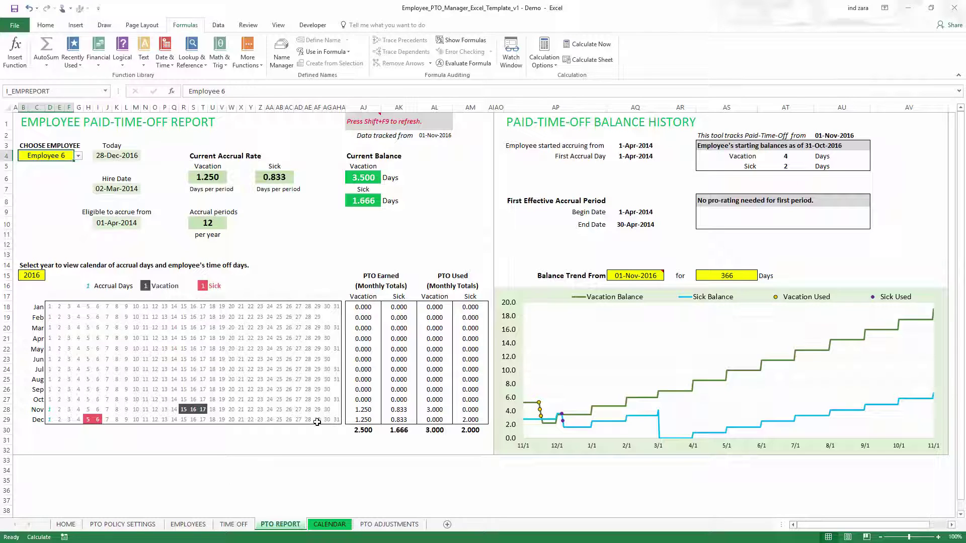
Step: Return to the HOME sheet with Ctrl+Page Up
key(ctrl+Page_Up)
key(ctrl+Page_Up)
key(ctrl+Page_Up)
key(ctrl+Page_Up)
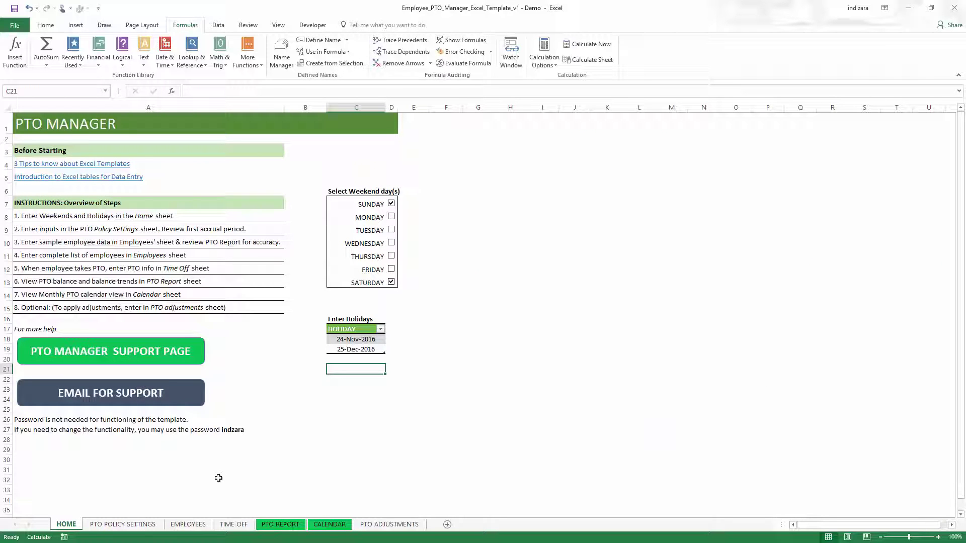